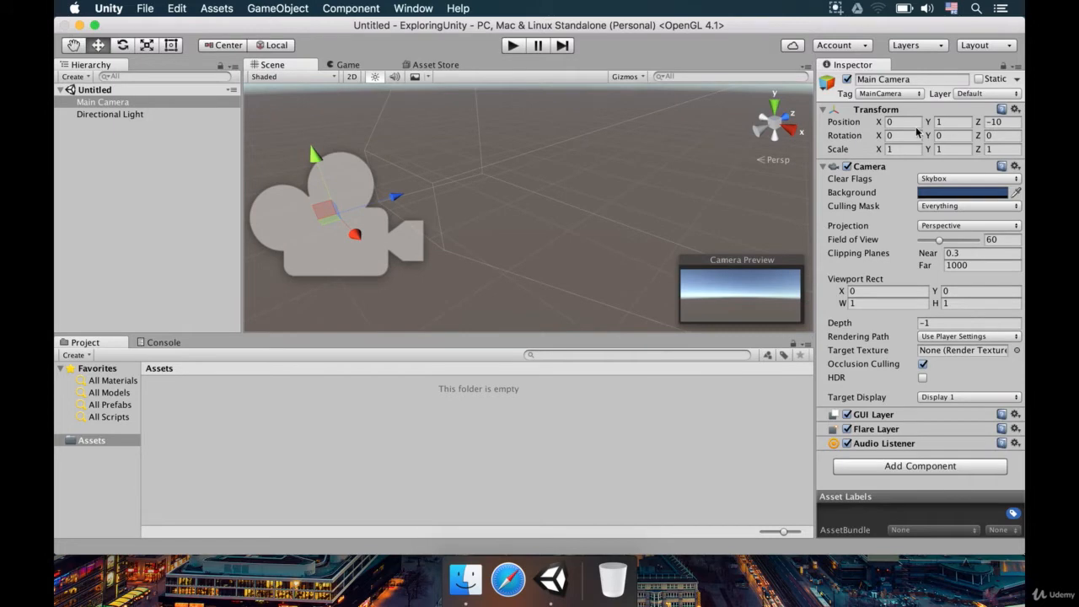
Try X positions of 1, 2 and 3 for the Main Camera, and reset its X position to 0
scroll(416, 195, "down", 5)
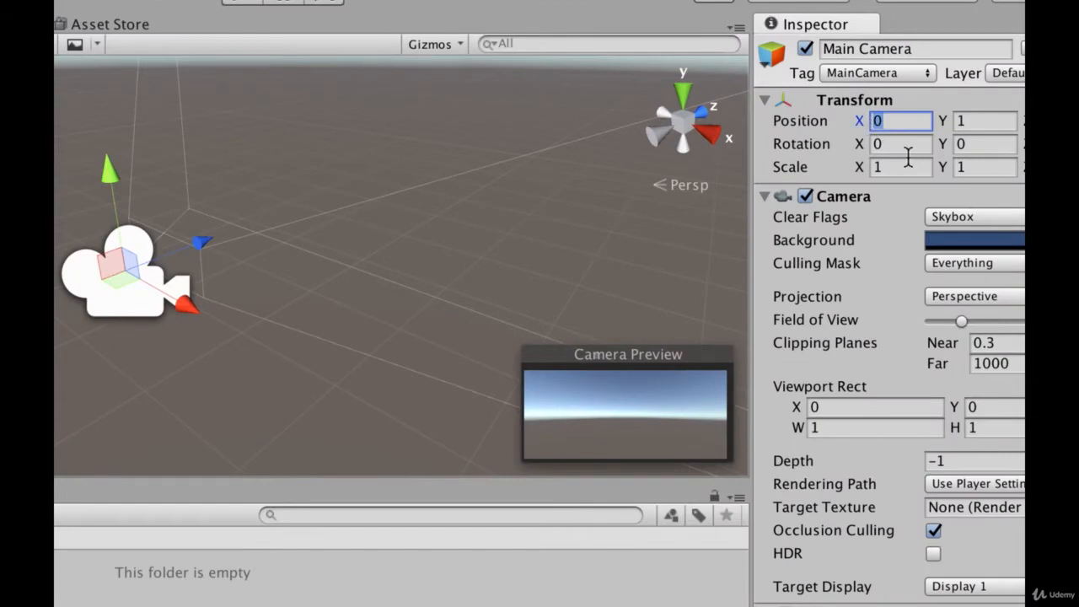
type("1")
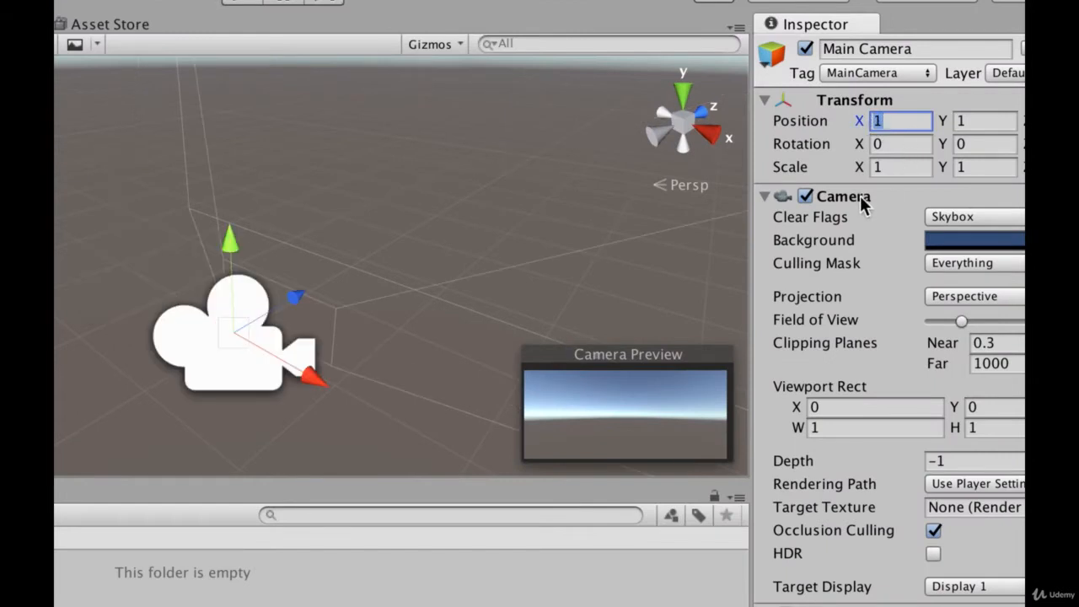
key("BackSpace")
type("2")
key("BackSpace")
type("3")
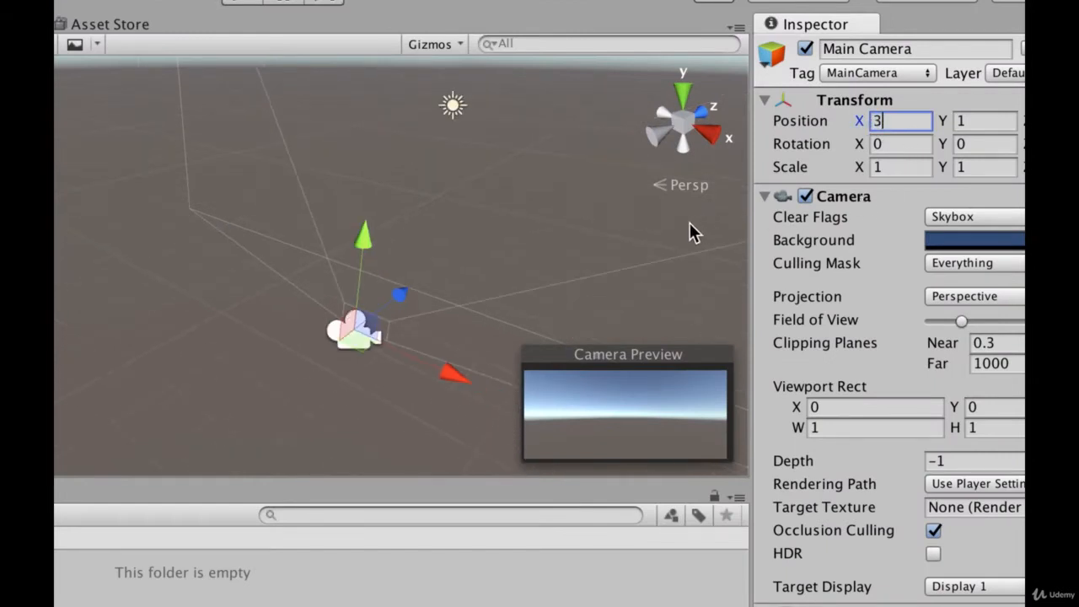
key("BackSpace")
type("0")
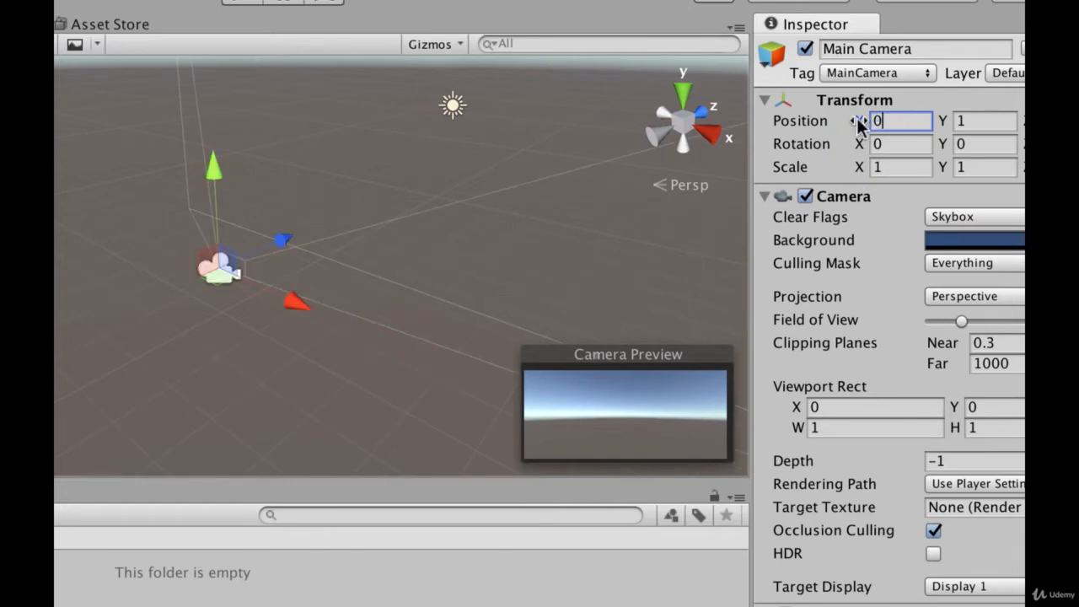
Slide the Main Camera's X position value to about 2.73, and set it back to 0
left_click_drag(859, 117, 930, 130)
key("super+z")
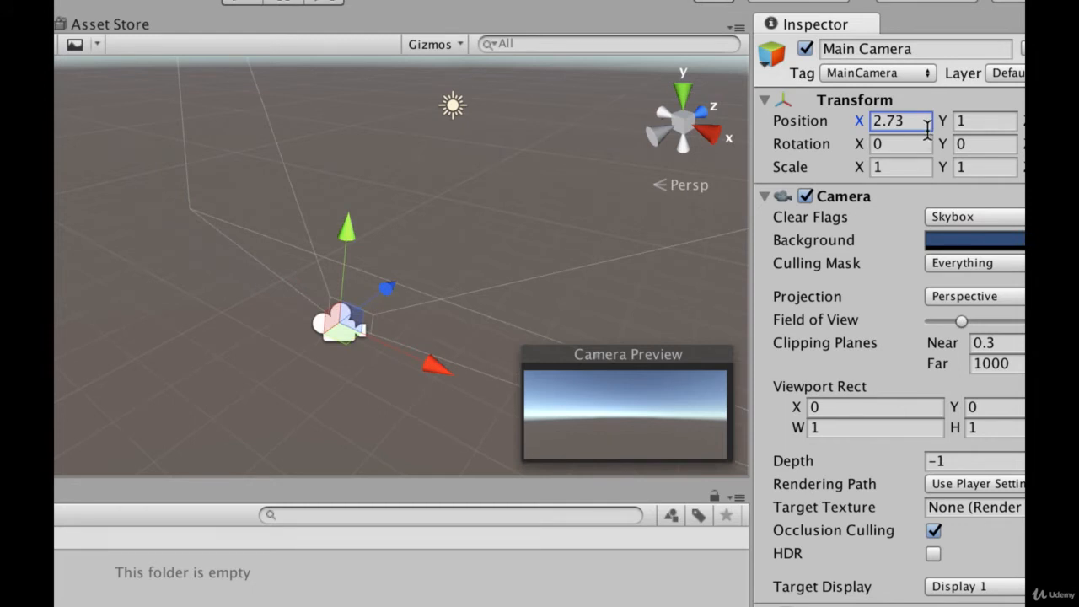
type("0")
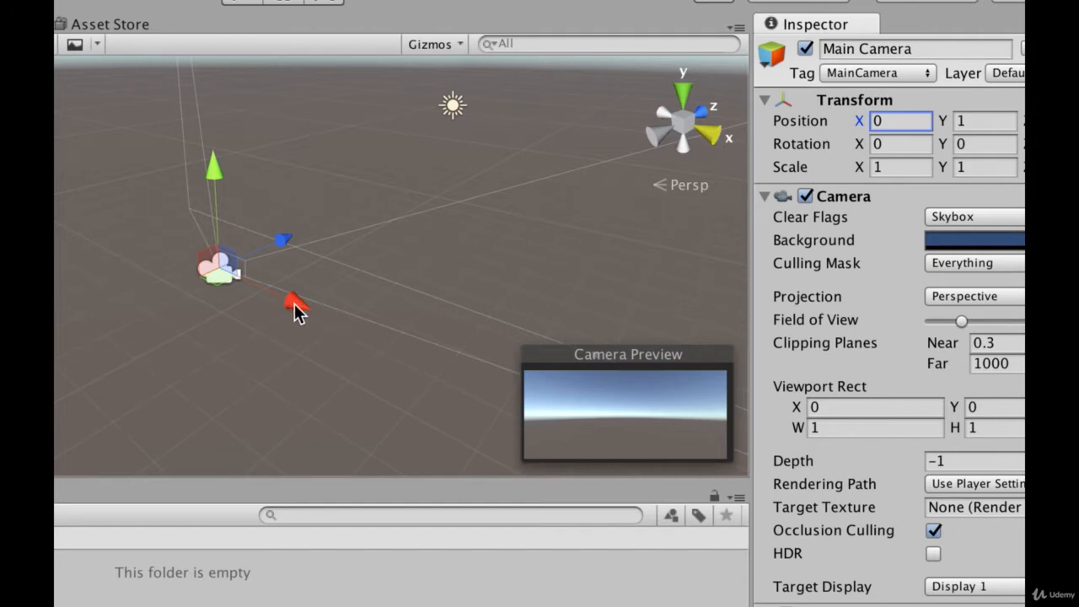
Try moving the Main Camera along its X axis in the scene to about X -3.26, and undo the moves
left_click_drag(295, 310, 221, 279)
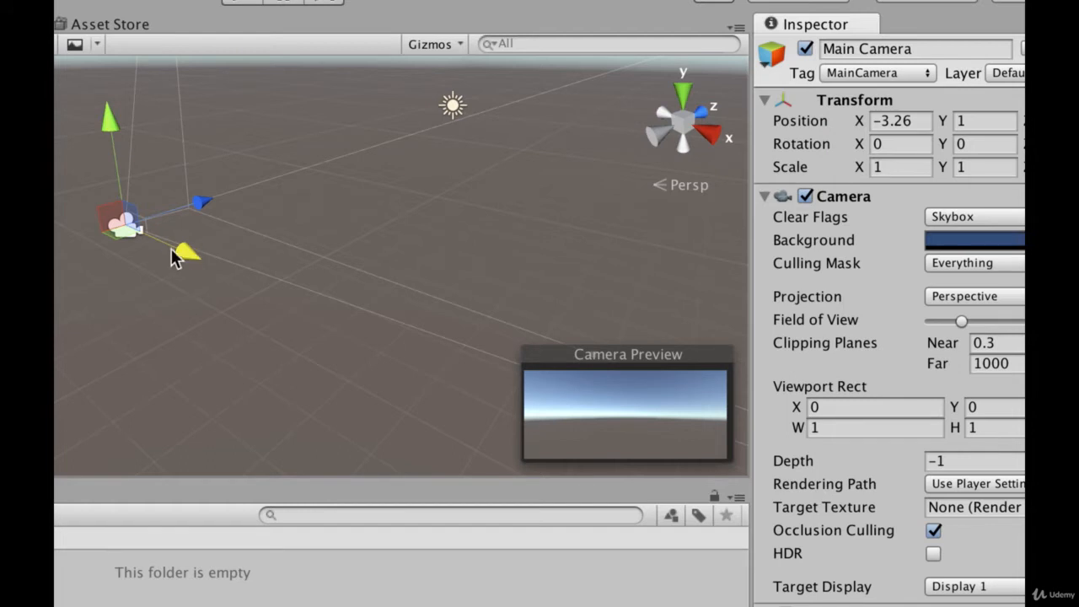
left_click_drag(188, 259, 227, 265)
key("super+z")
key("super+z")
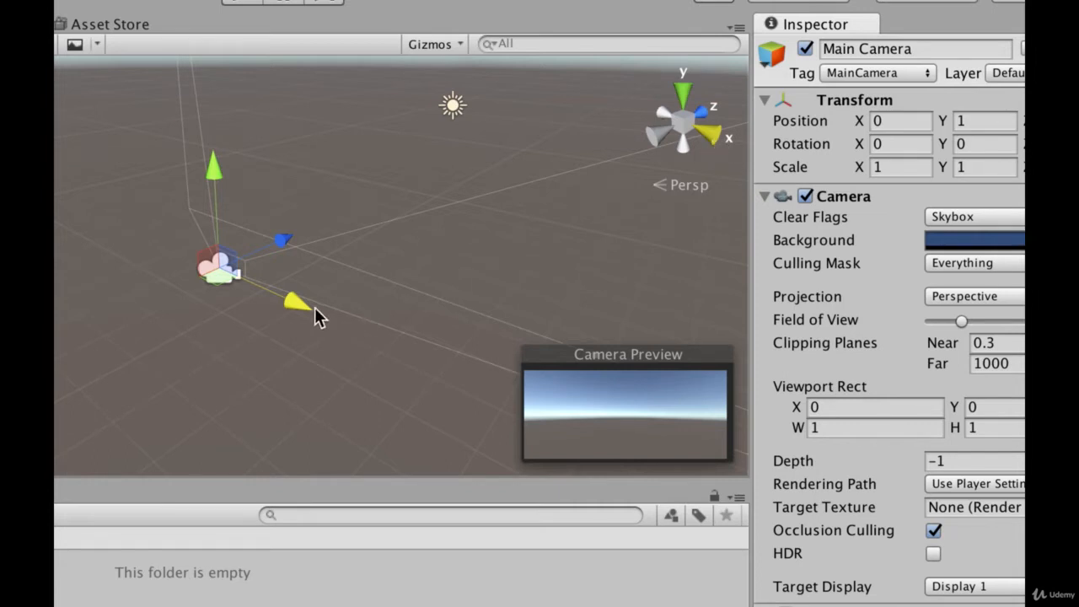
left_click(322, 331)
left_click(226, 278)
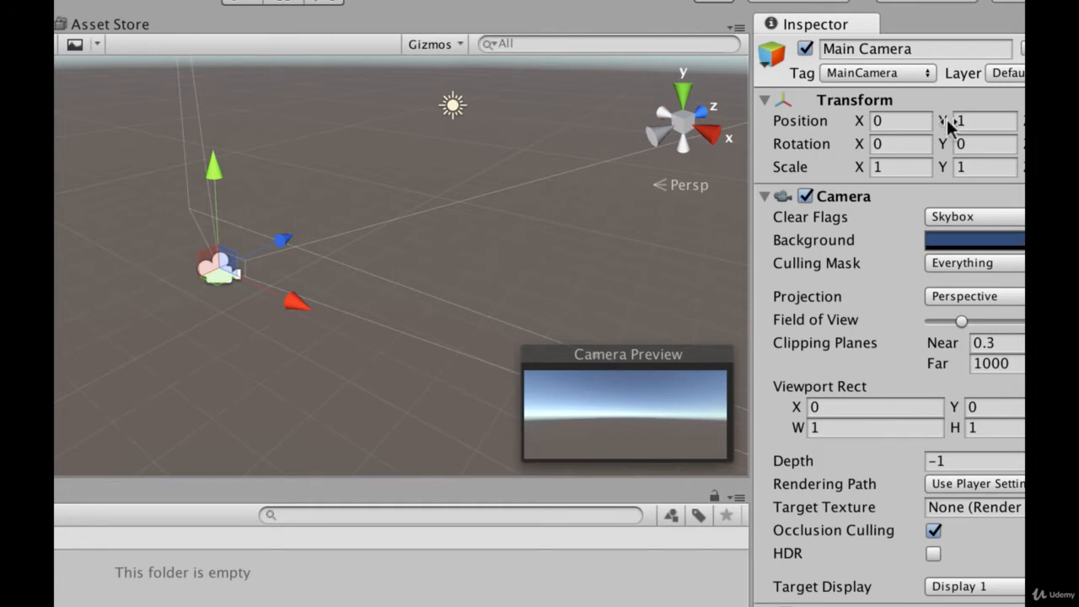
Try sliding the Main Camera's Y position value, and undo the change
left_click_drag(942, 126, 965, 132)
key("super+z")
key("super+z")
key("super+z")
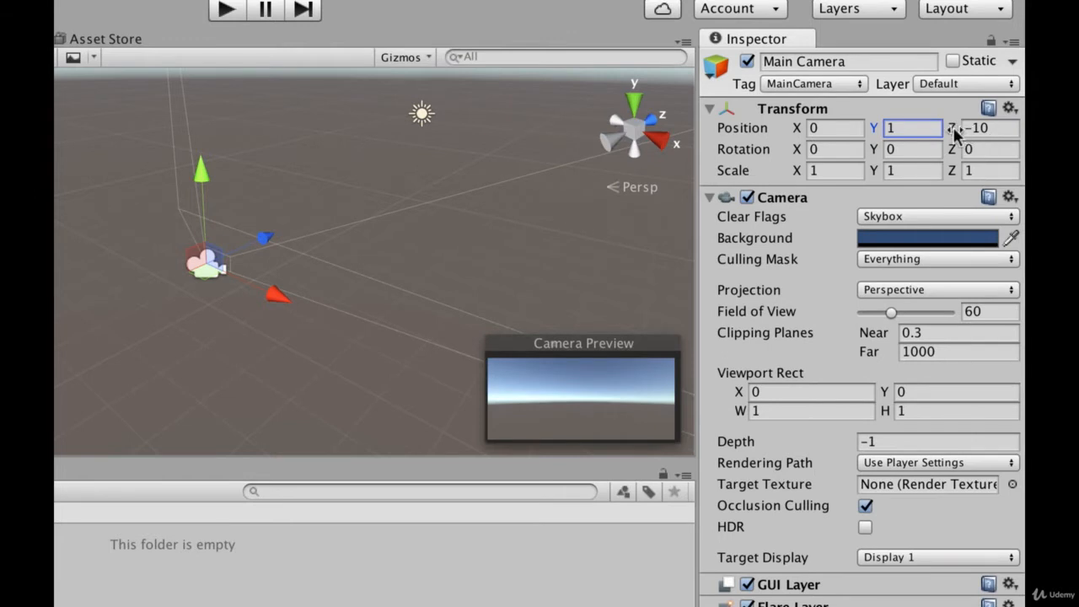
Try sliding the Main Camera's Z position value to about -8.11, and undo the change
mouse_move(951, 129)
left_mouse_down()
mouse_move(985, 135)
mouse_move(934, 135)
left_mouse_up()
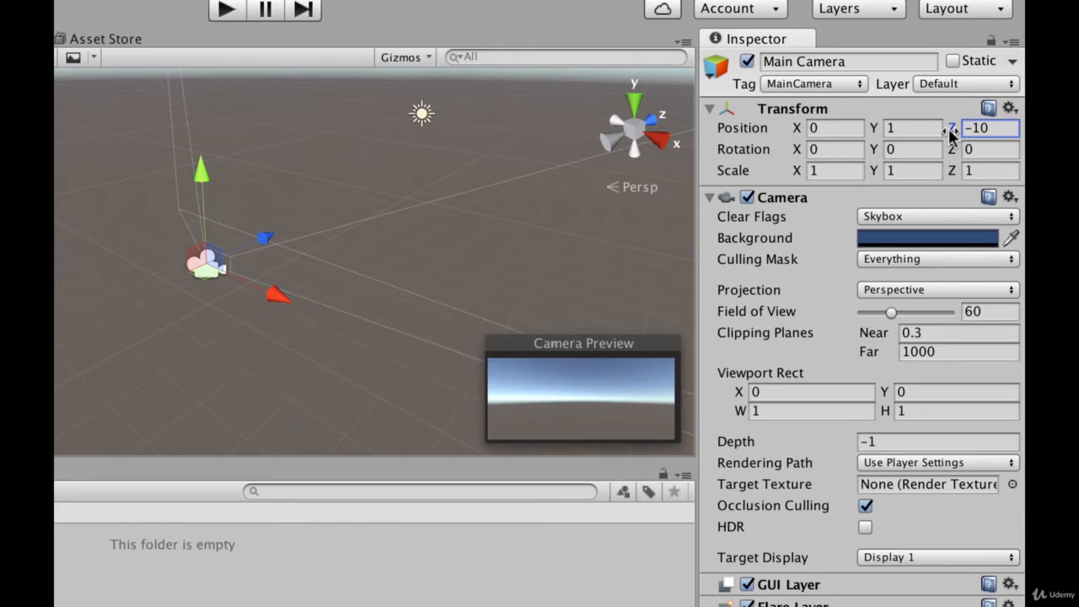
left_click_drag(951, 135, 977, 145)
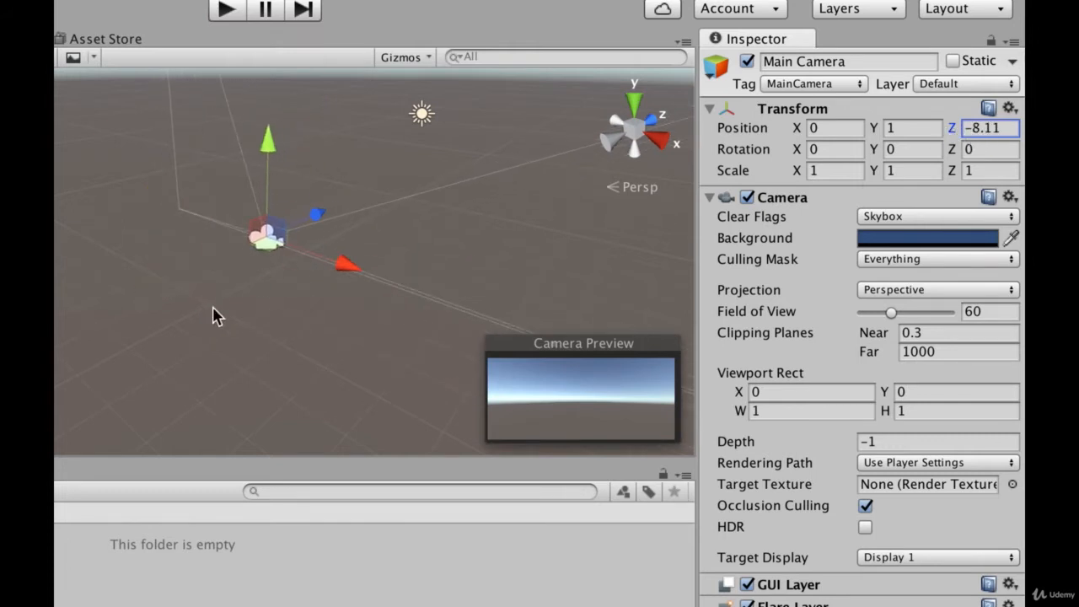
key("super+z")
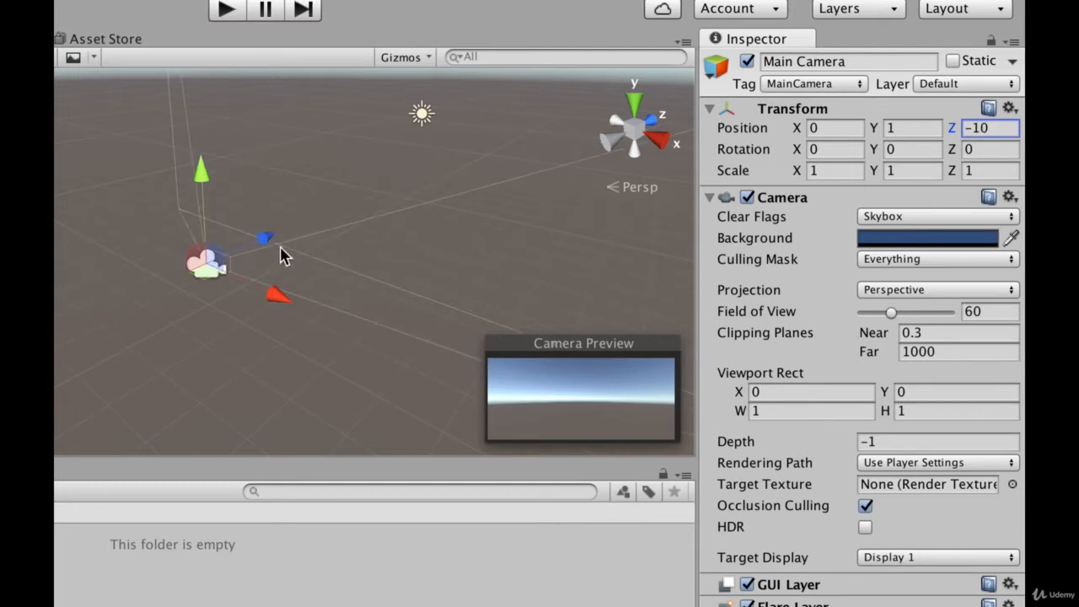
Move the Main Camera along each axis in the scene to about X -0.28, Y 1.36, Z -9.47
right_click(296, 252)
key("a")
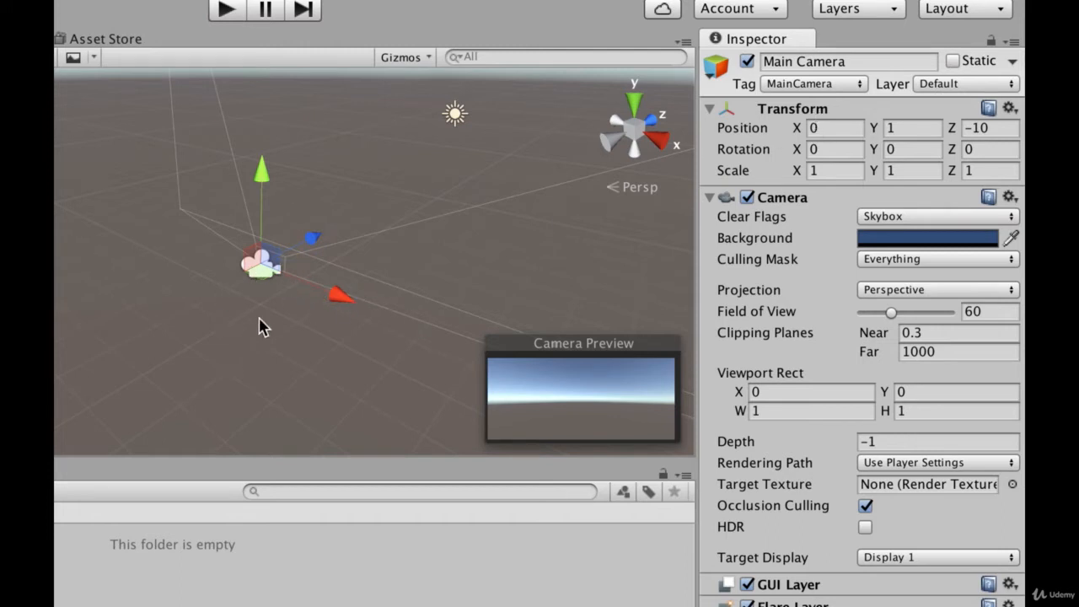
key("a")
right_click_drag(261, 327, 185, 306)
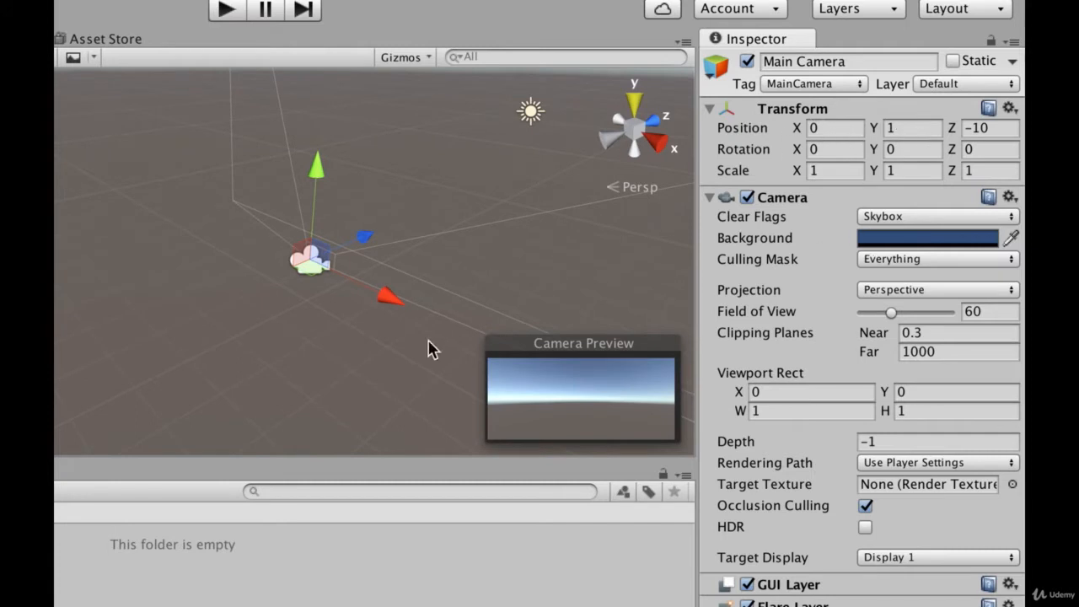
right_click_drag(419, 316, 295, 248)
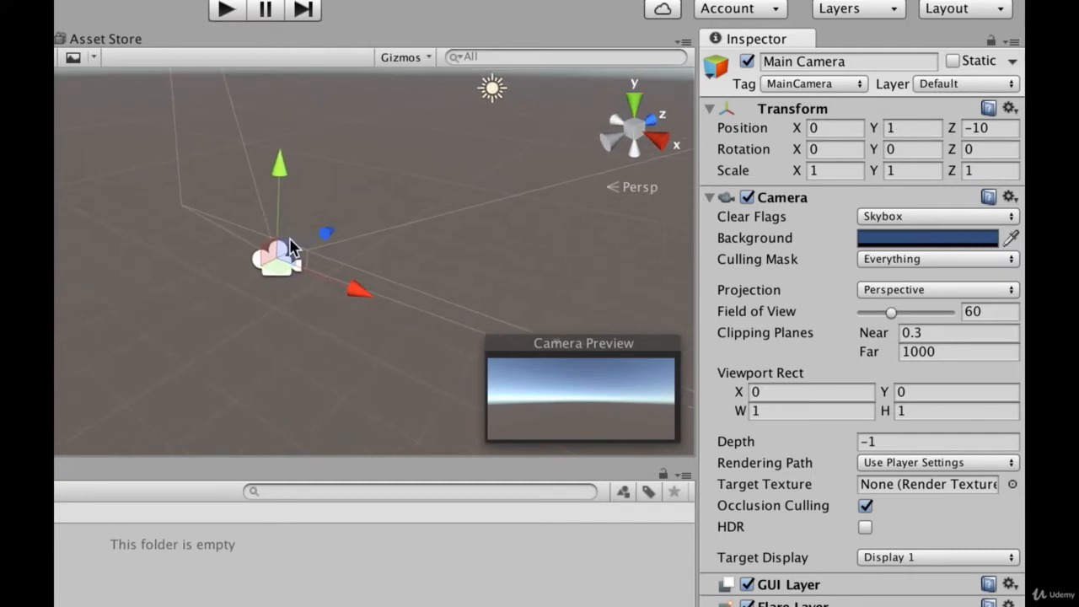
mouse_move(360, 299)
left_mouse_down()
mouse_move(386, 303)
mouse_move(341, 291)
left_mouse_up()
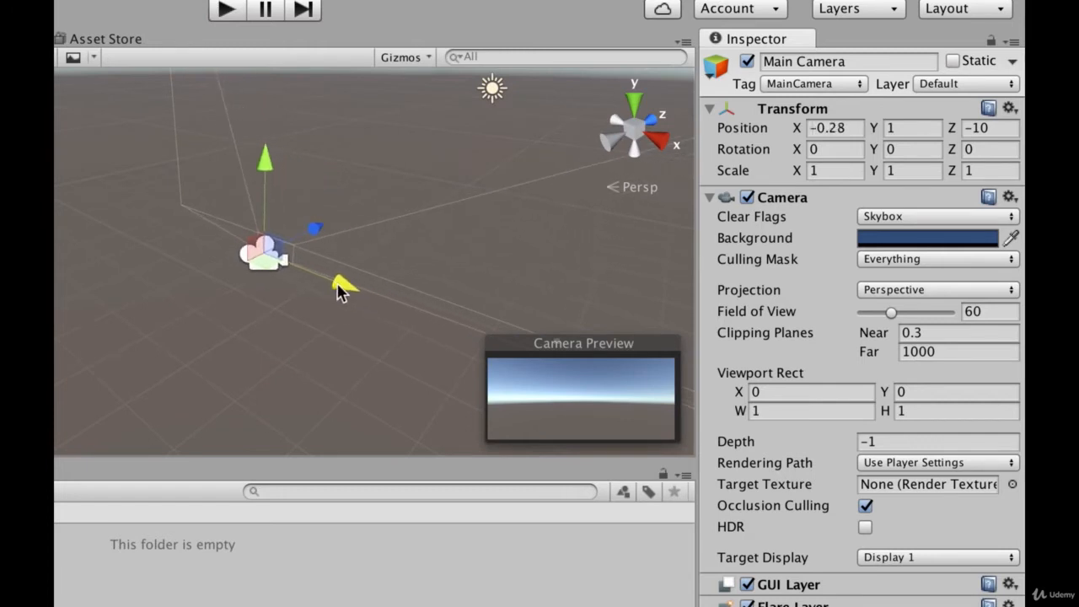
mouse_move(318, 233)
left_mouse_down()
mouse_move(338, 224)
mouse_move(328, 224)
left_mouse_up()
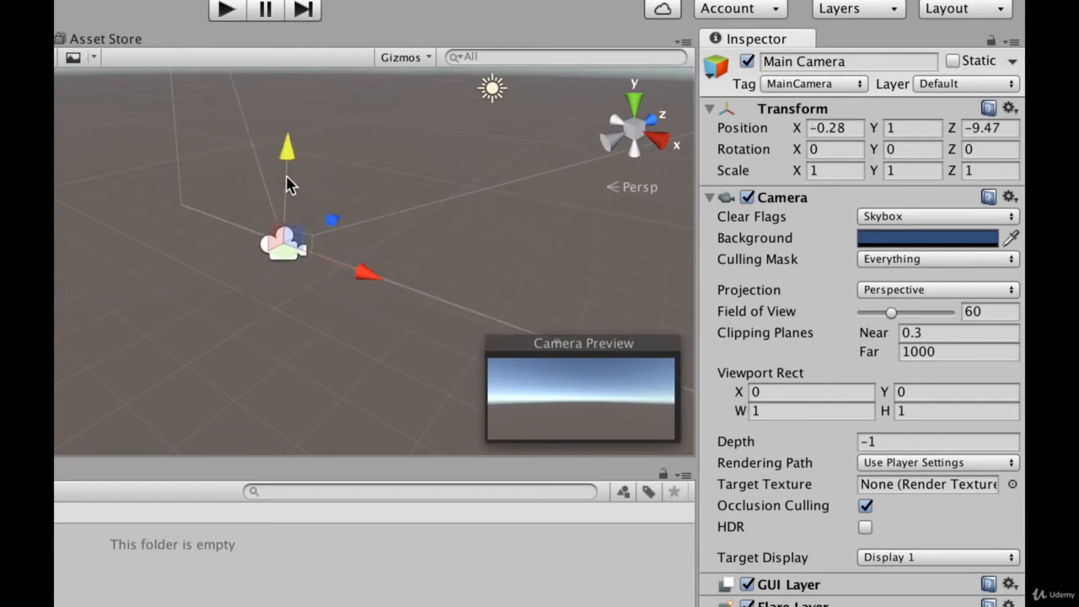
mouse_move(292, 189)
left_mouse_down()
mouse_move(287, 181)
mouse_move(288, 192)
left_mouse_up()
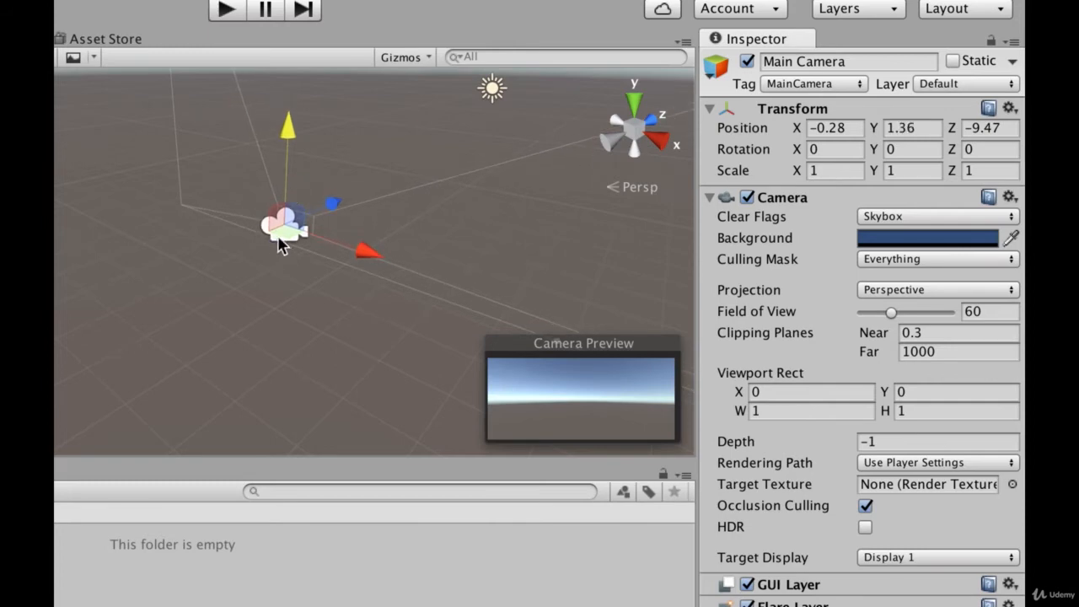
Move the Main Camera within the X-Z plane using the gizmo's plane handle, to about X 0.03, Z -9.64
scroll(282, 242, "up", 5)
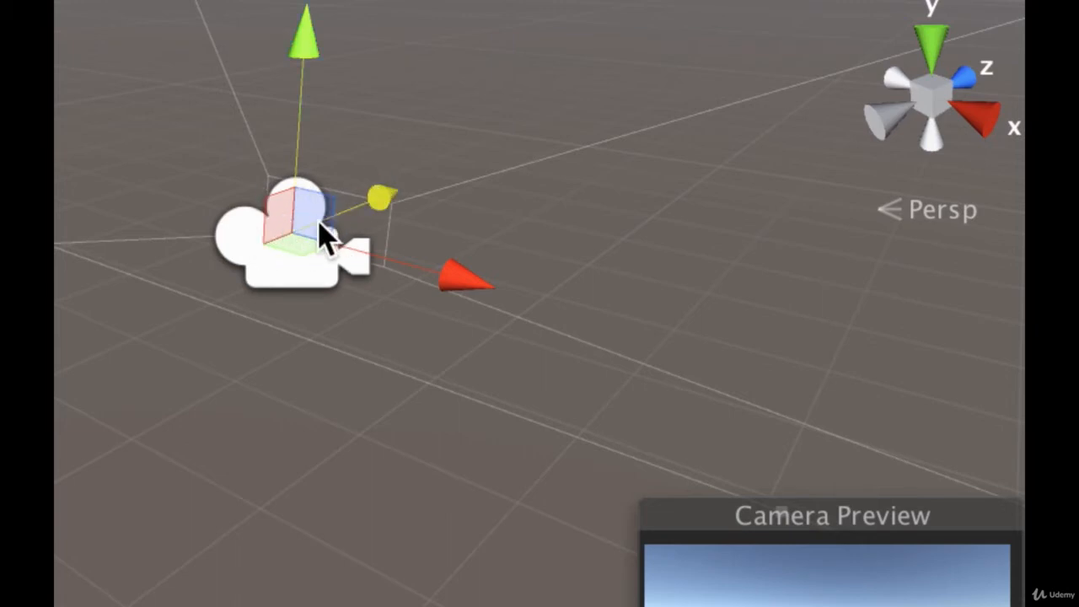
left_click(221, 355)
left_click(267, 277)
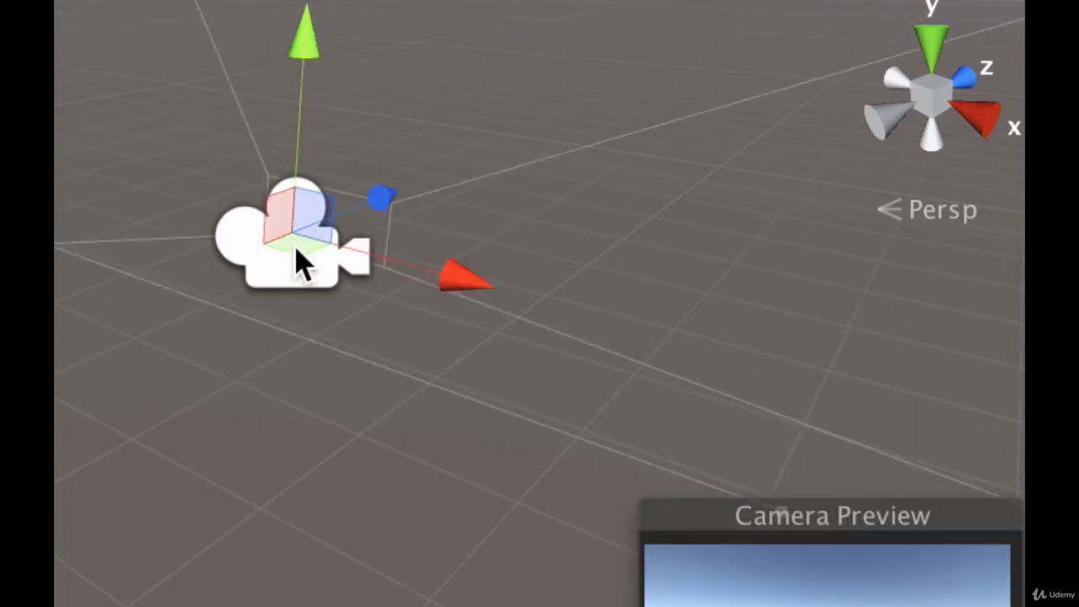
left_click_drag(289, 243, 402, 281)
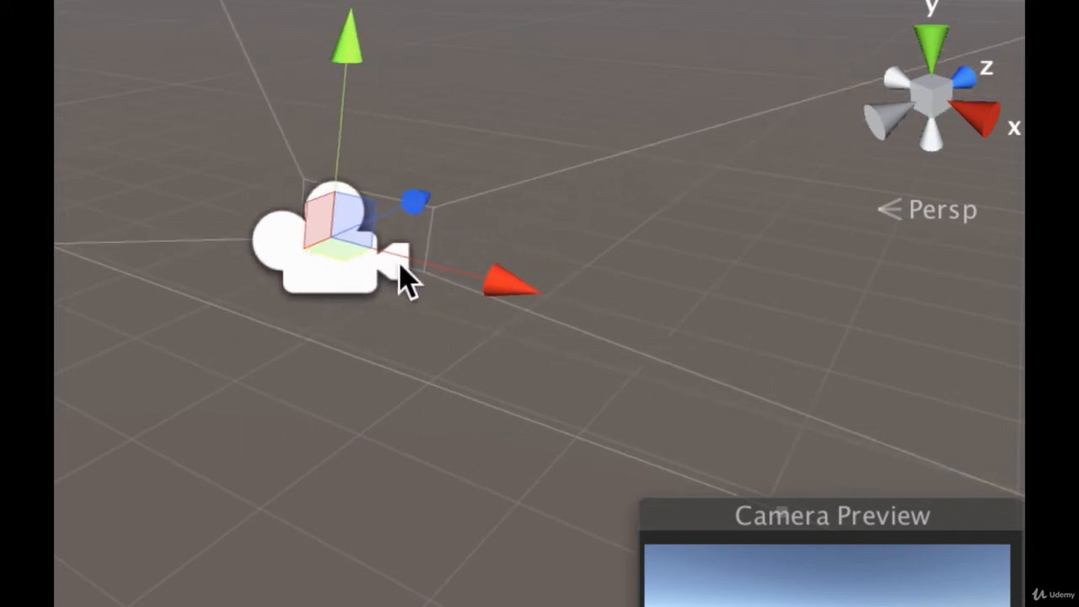
left_click_drag(364, 249, 336, 278)
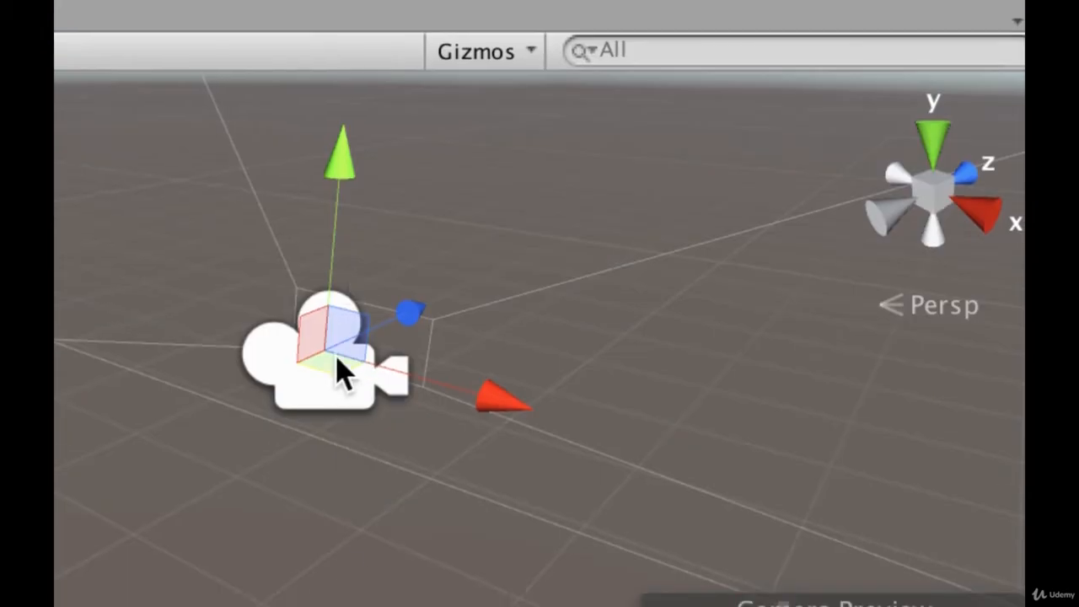
left_click_drag(336, 355, 396, 405)
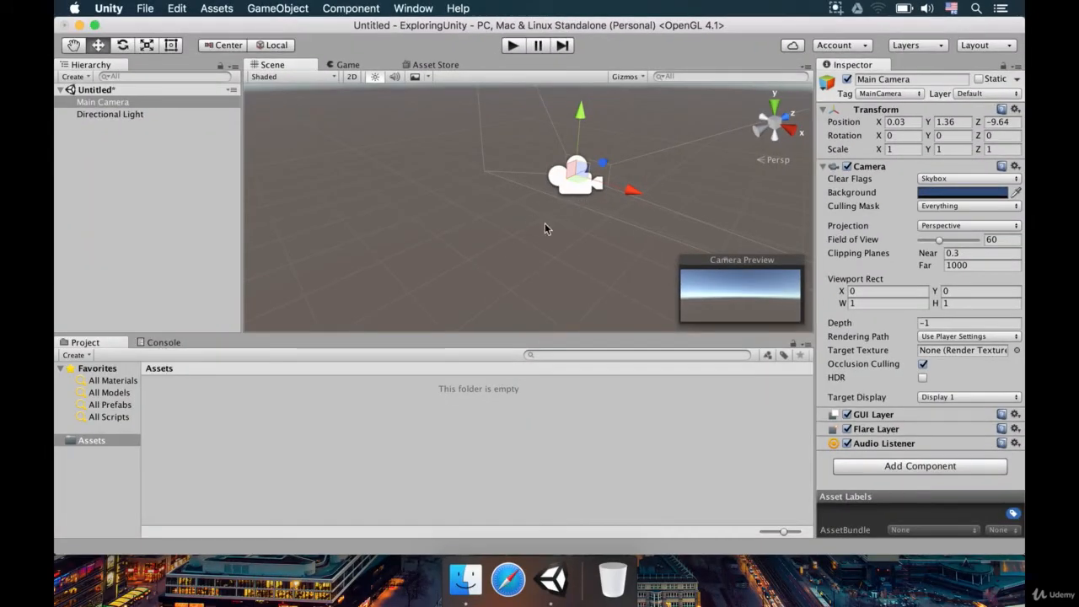
Undo the Main Camera's single-axis and X-Z plane moves, keeping the camera selected
key("super+z")
key("super+z")
left_click(450, 160)
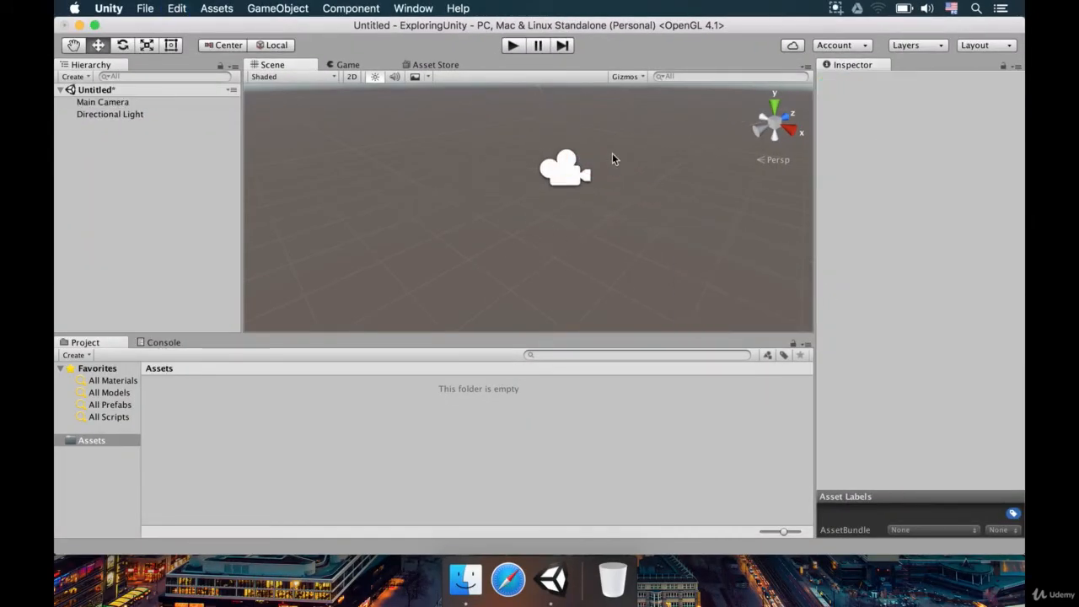
left_click(570, 173)
key("super+z")
key("super+z")
key("super+z")
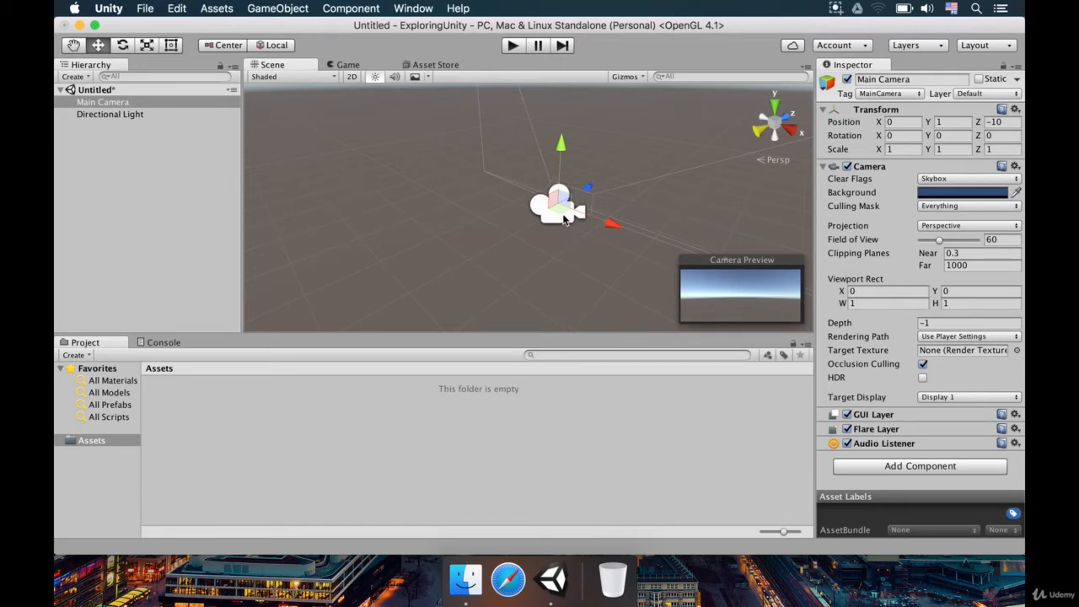
Try moving the Main Camera in the X-Z plane to about X -0.29, Z -10.69, and undo the move
left_click_drag(559, 213, 522, 231)
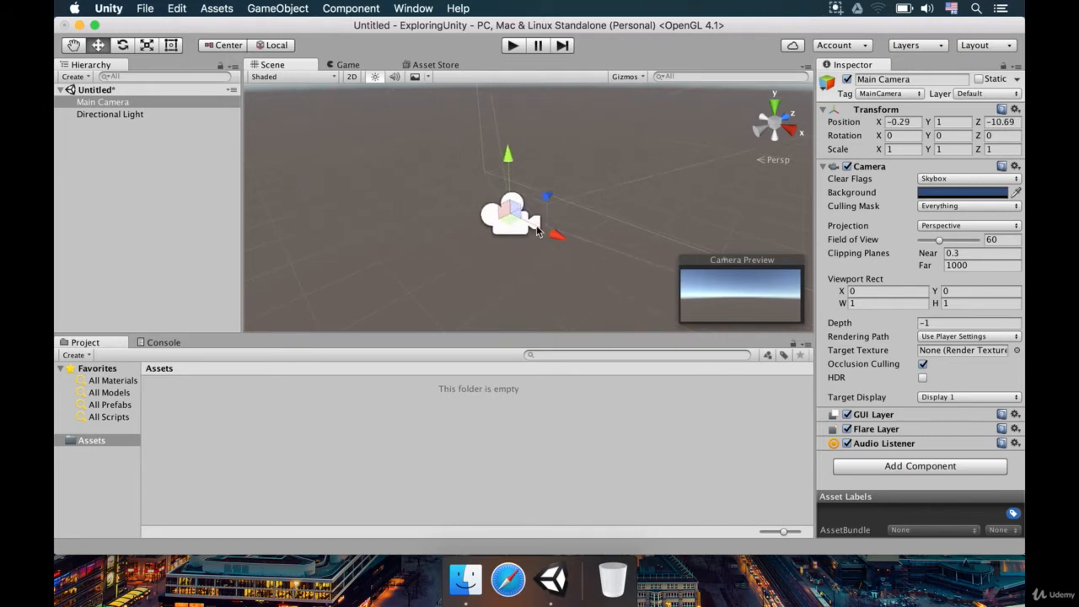
key("super+z")
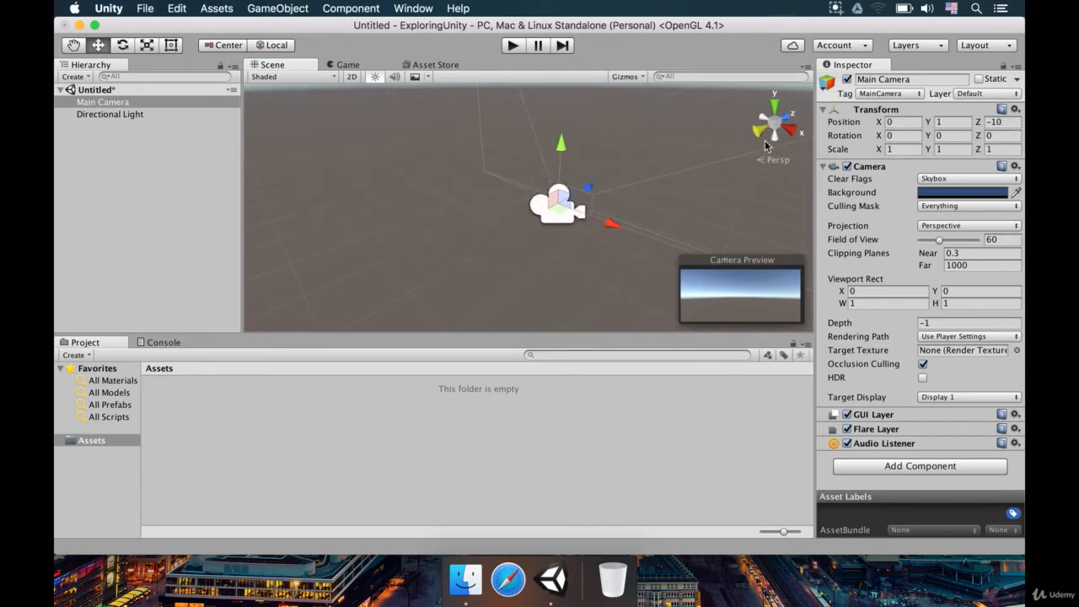
Try an X rotation of about -5.75 on the Main Camera, and set it back to 0
left_click_drag(656, 229, 663, 205, "alt")
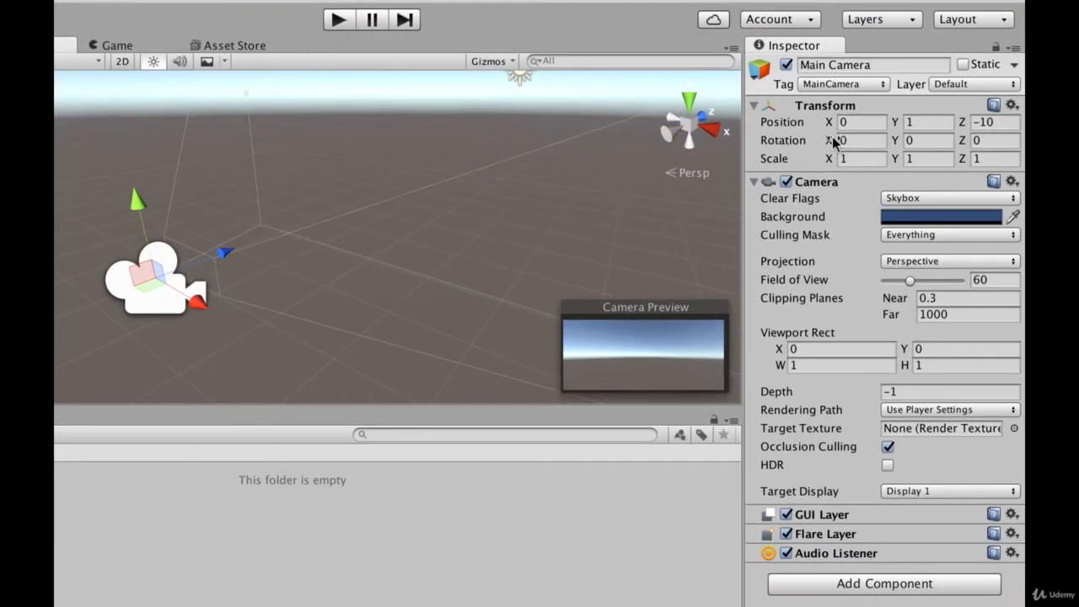
left_click(852, 141)
left_click(918, 140)
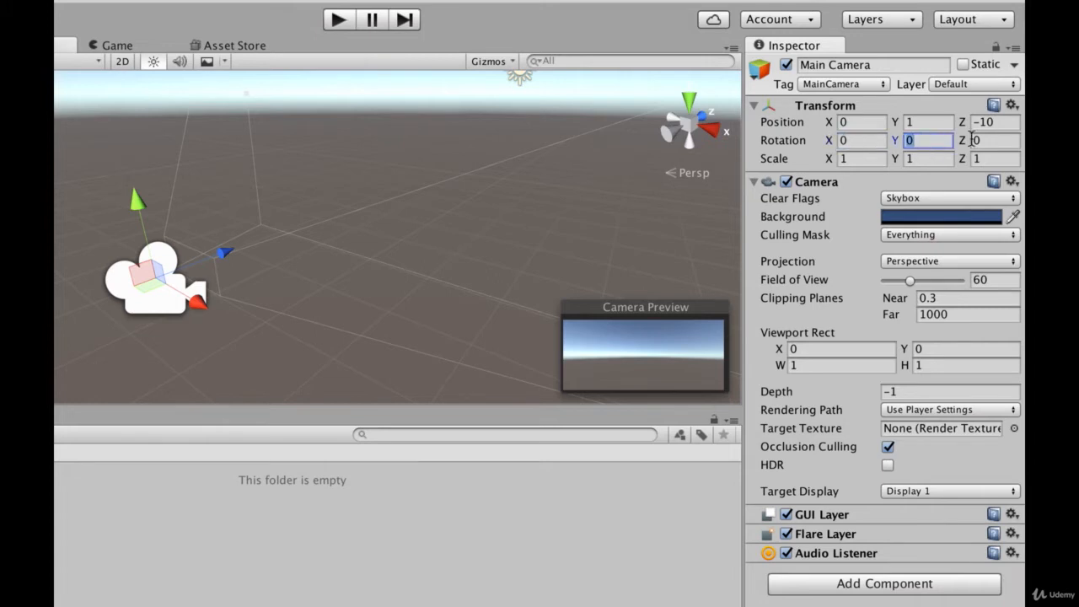
left_click(1001, 141)
left_click(874, 141)
left_click(917, 141)
left_click(978, 142)
left_click(843, 142)
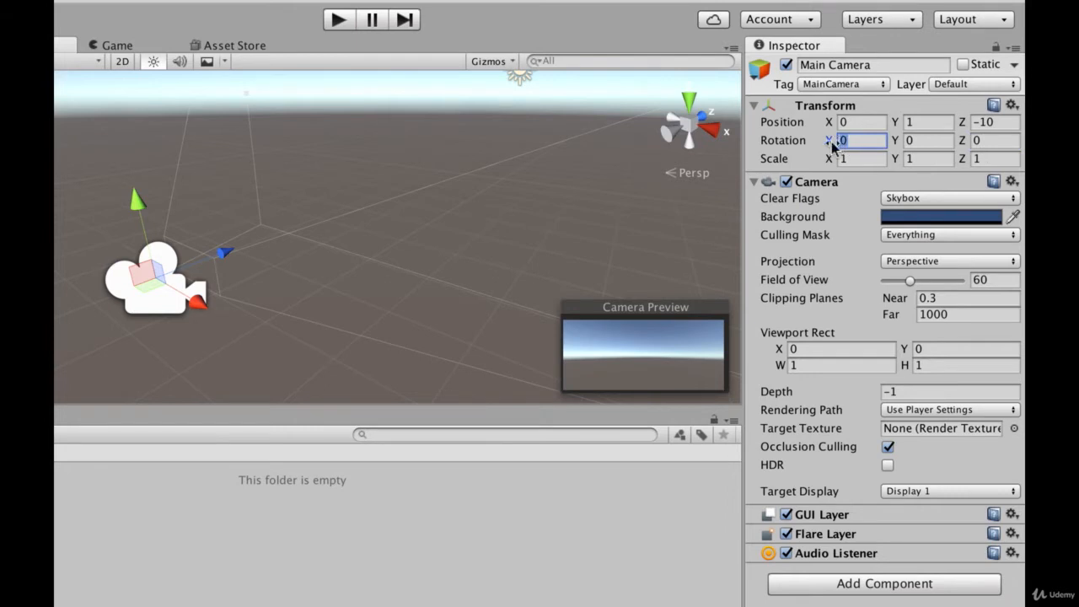
left_click_drag(849, 147, 787, 162)
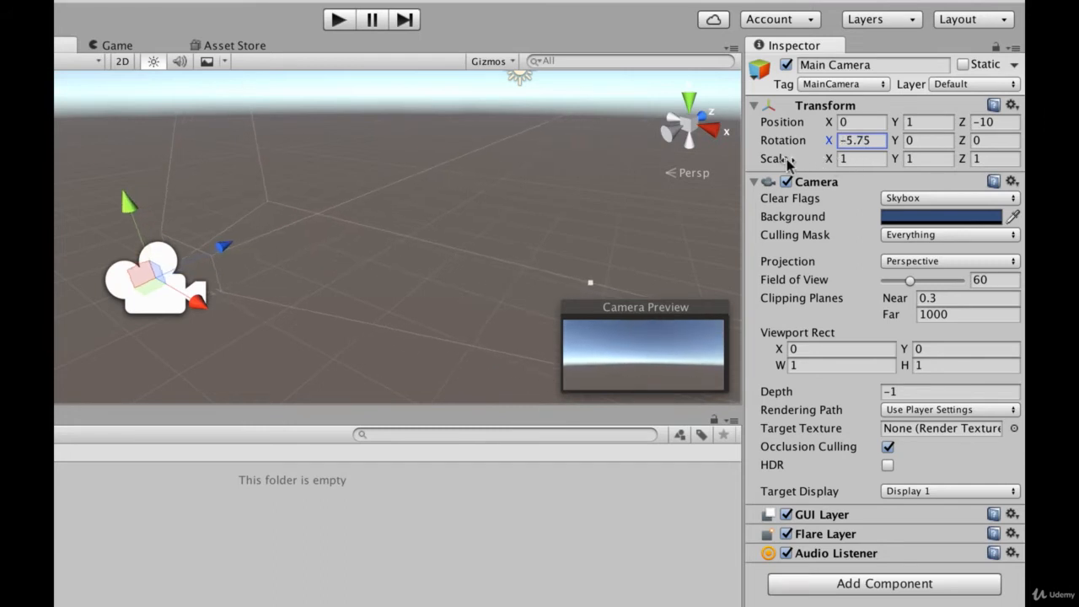
type("0")
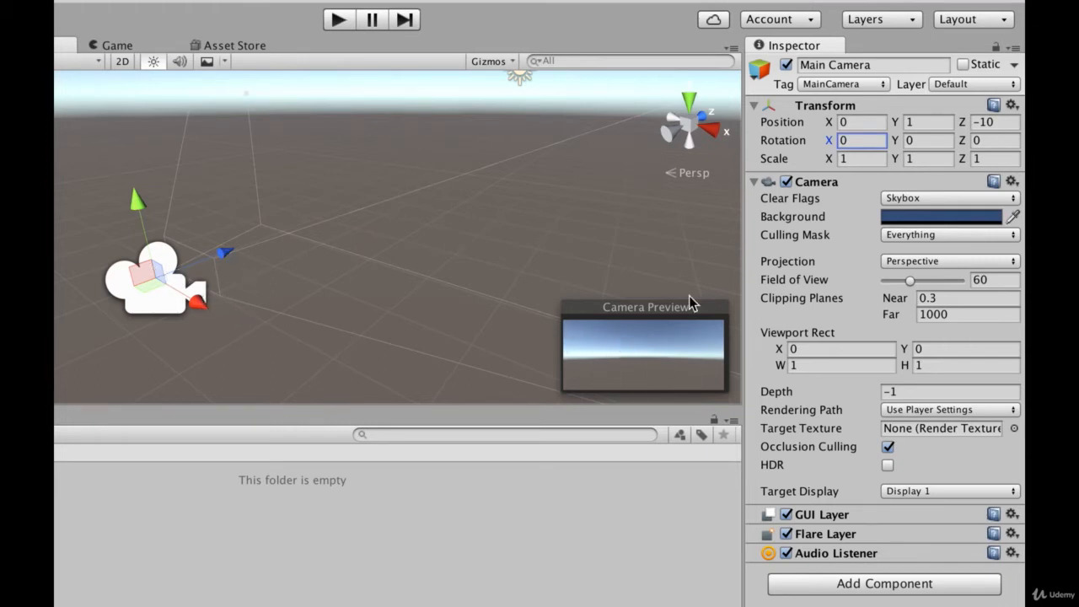
Try rotating the Main Camera about X to about -15.97 and about Y, and undo both rotations
left_click_drag(827, 141, 376, 160)
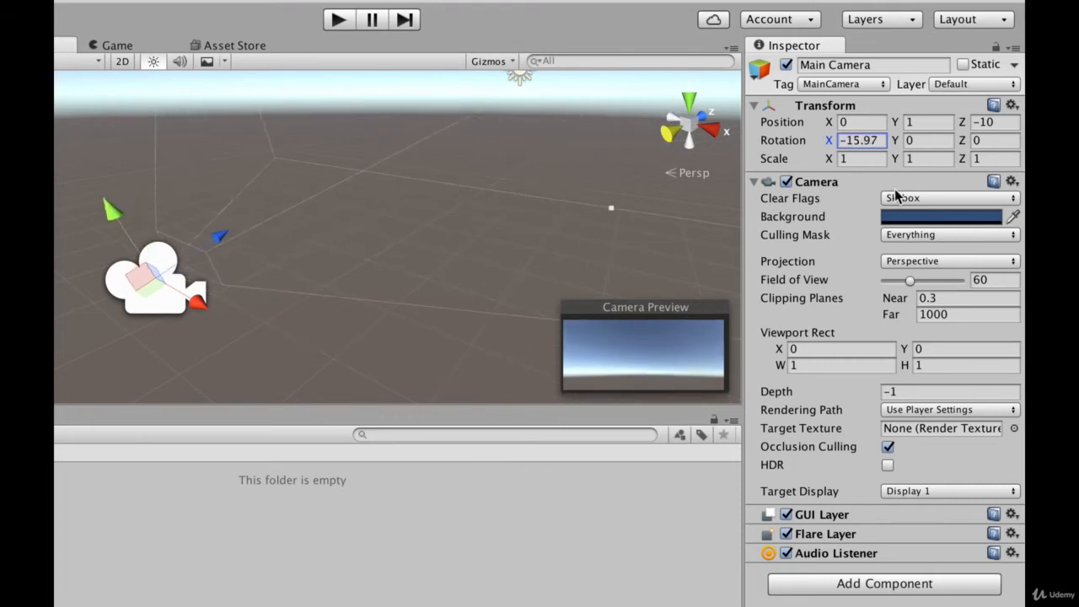
left_click_drag(896, 140, 466, 220)
key("super+z")
key("super+z")
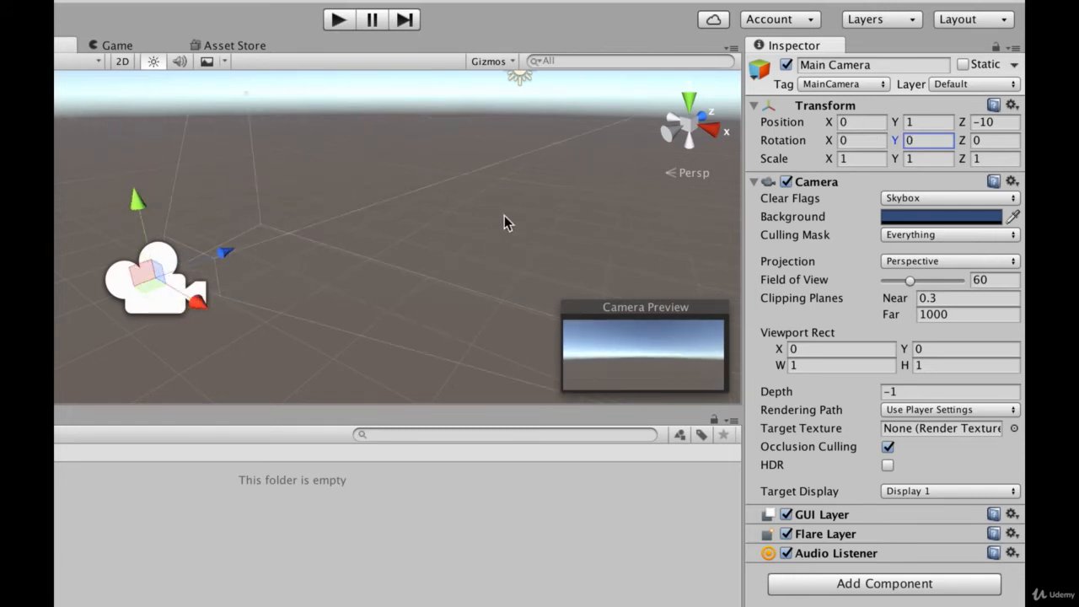
Try rotating the Main Camera about the Z axis, and undo the rotation
left_click_drag(789, 136, 1054, 186)
key("super+z")
left_click(966, 141)
left_click_drag(966, 145, 593, 247)
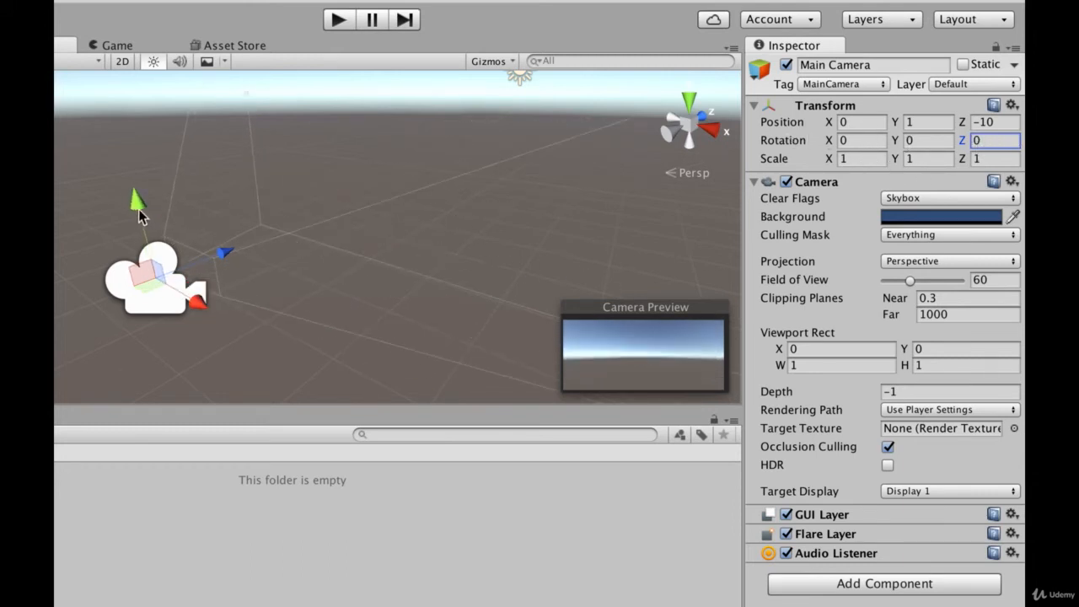
left_click_drag(138, 209, 205, 270)
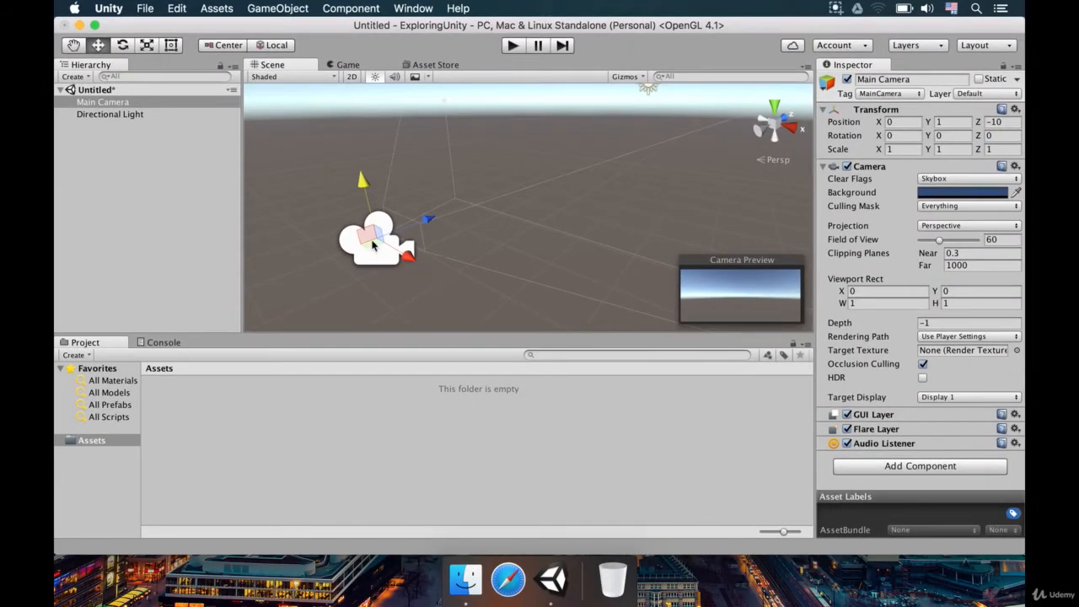
Pan the Scene view with the Hand tool and look around the Main Camera
left_click(76, 48)
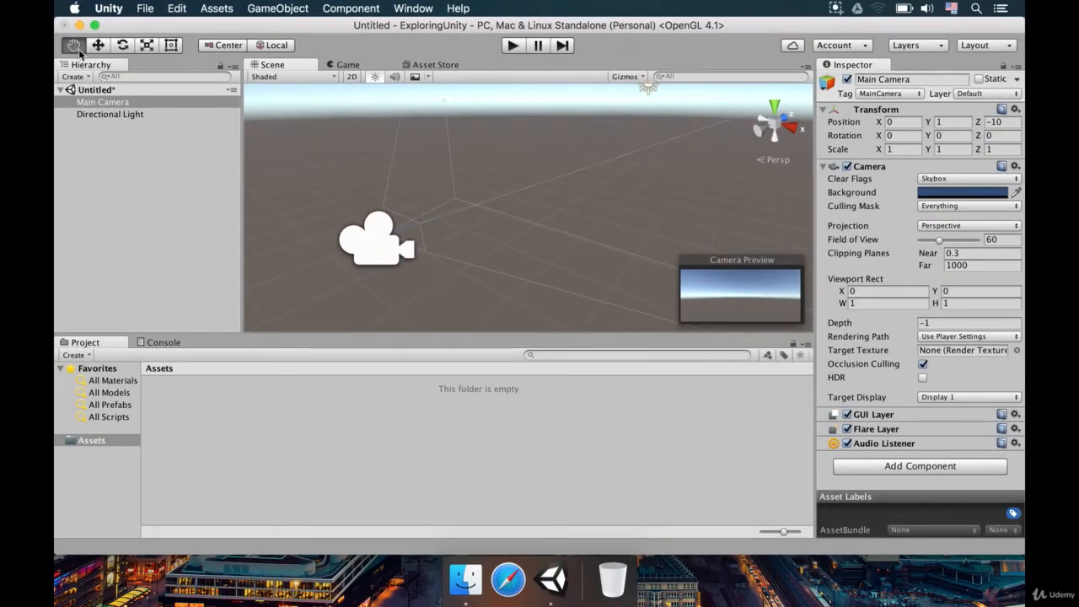
left_click_drag(418, 217, 629, 150)
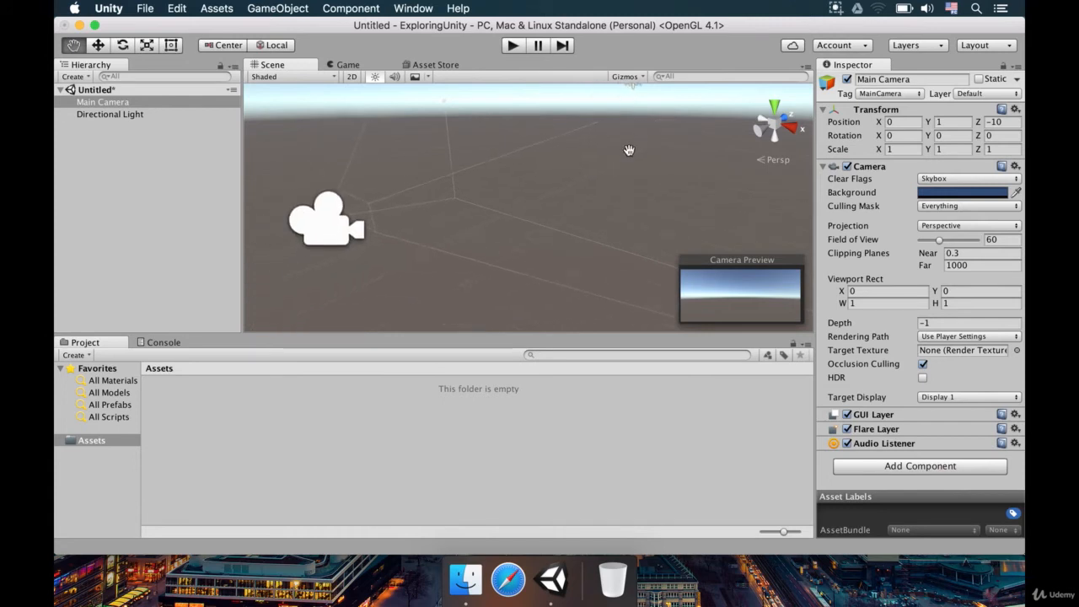
mouse_move(490, 184)
right_mouse_down()
mouse_move(518, 161)
mouse_move(511, 193)
mouse_move(513, 172)
mouse_move(461, 144)
mouse_move(453, 161)
mouse_move(502, 189)
right_mouse_up()
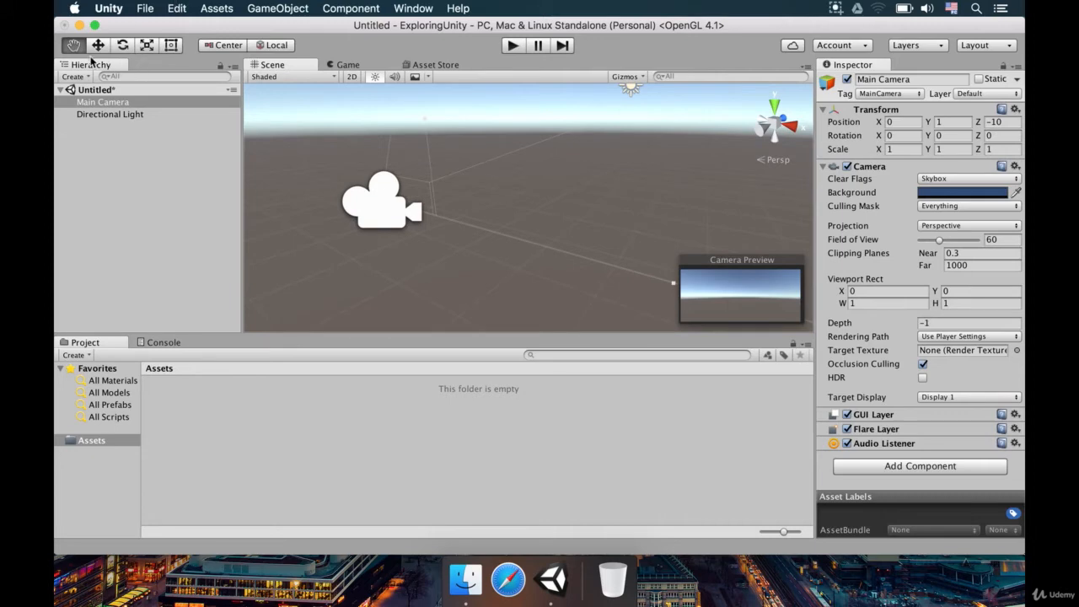
Activate the Rotate tool, clear the selection and reselect the Main Camera in the Scene view
left_click(122, 45)
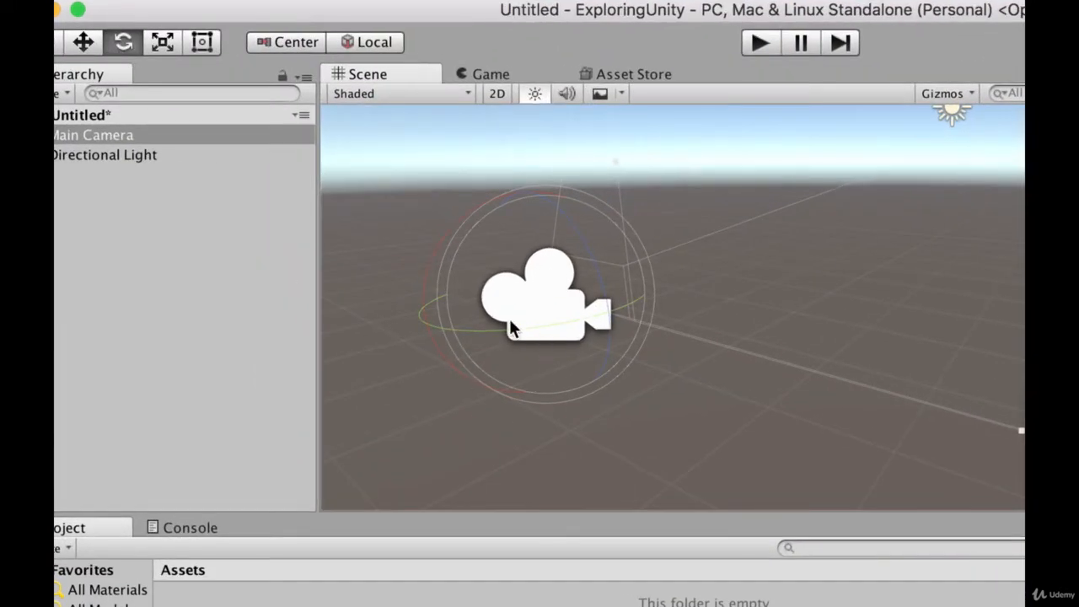
mouse_move(510, 324)
left_mouse_down("alt")
mouse_move(566, 357)
mouse_move(610, 362)
mouse_move(482, 333)
mouse_move(493, 313)
left_mouse_up("alt")
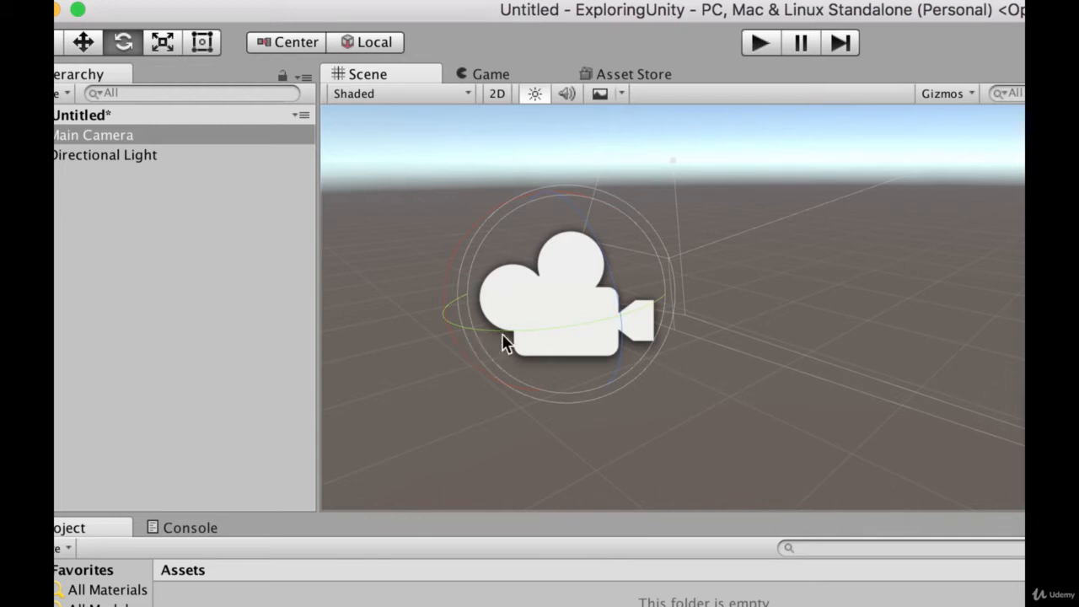
left_click_drag(573, 203, 548, 285)
left_click_drag(463, 249, 531, 325)
left_click(420, 264)
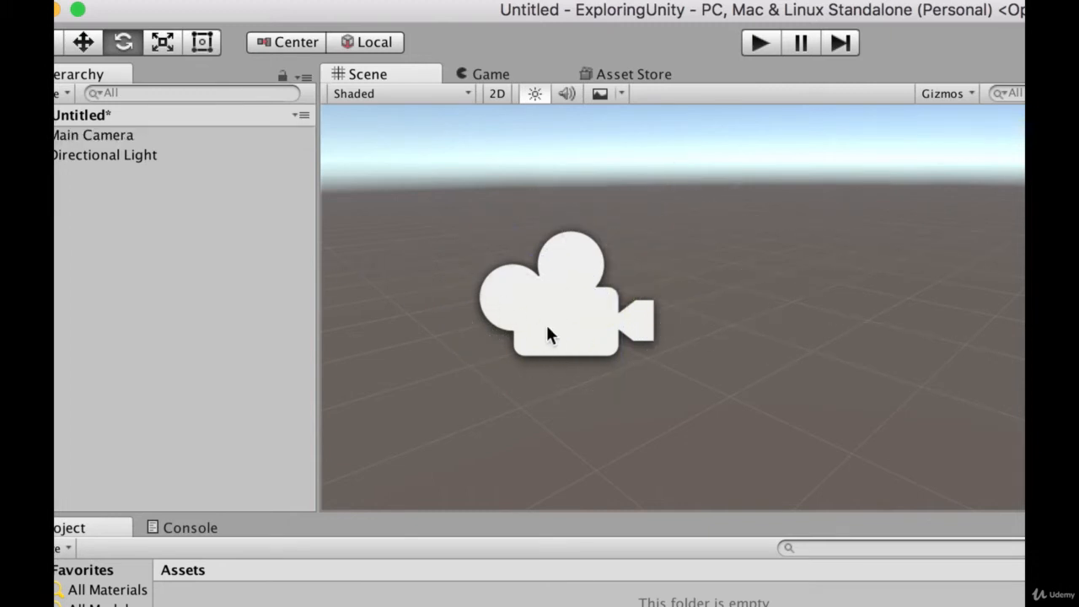
left_click(546, 322)
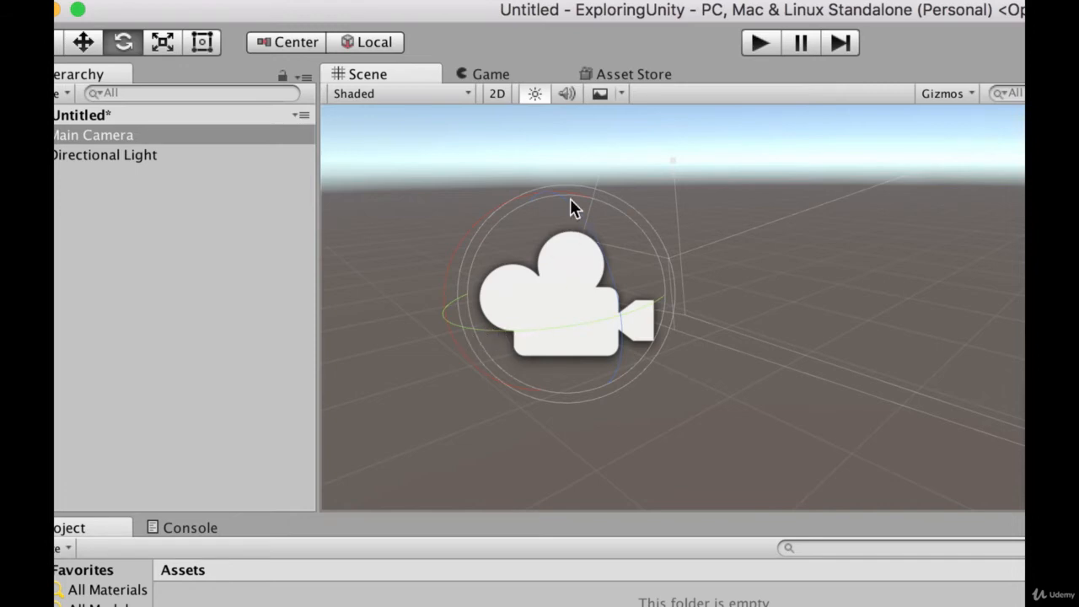
Try rotating the Main Camera with the rotation gizmo, up to about X -13.92, Y -41.90, Z -21.76, and undo the rotations
left_click_drag(485, 326, 517, 329)
key("super+z")
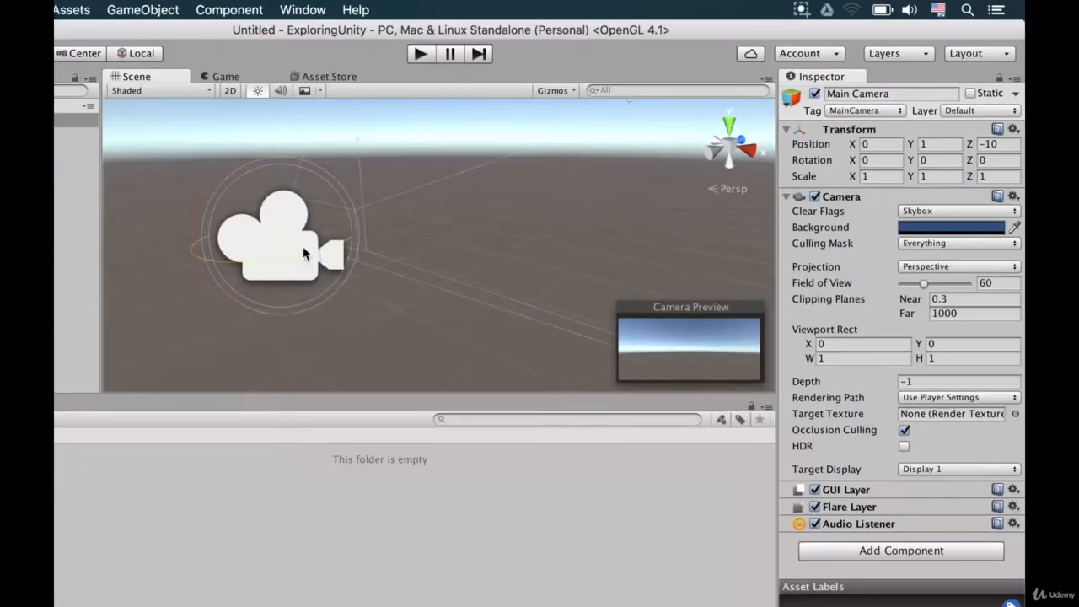
left_click_drag(206, 261, 340, 214)
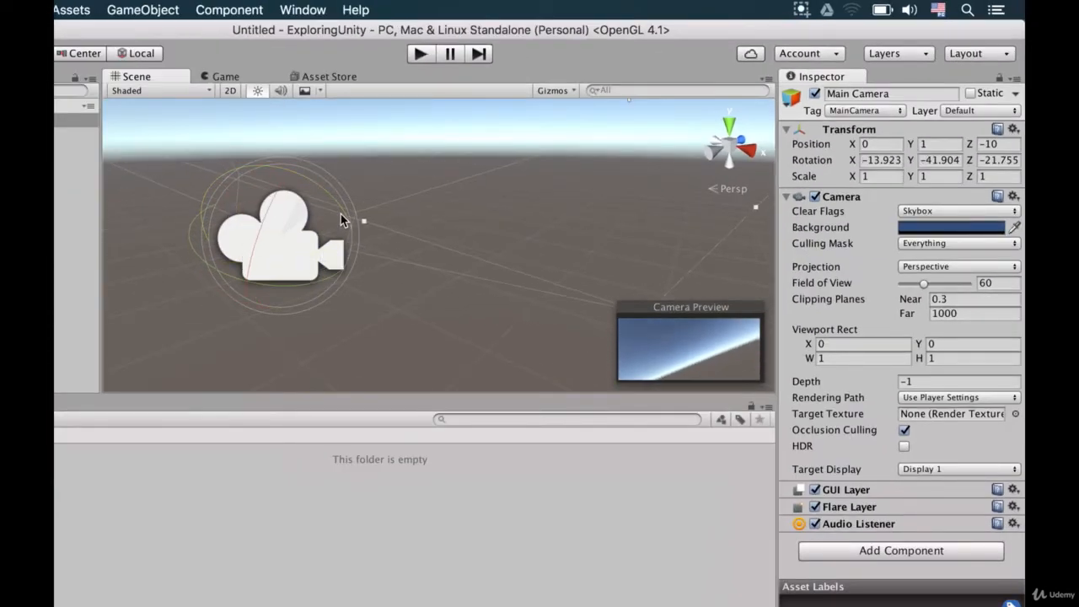
key("super+z")
key("super+z")
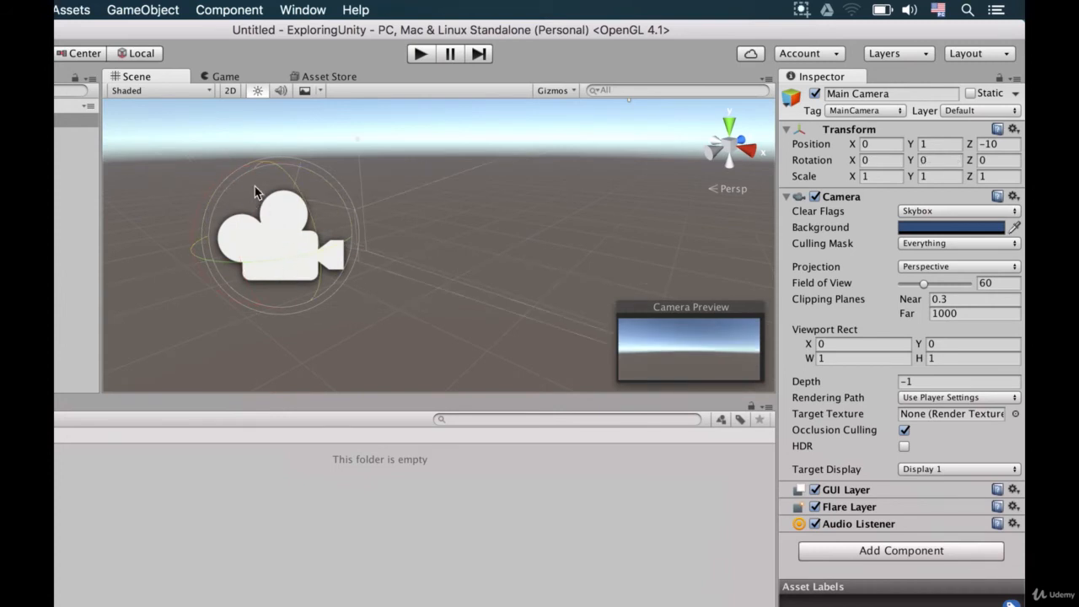
Try gizmo rotations of the Main Camera to about X -3.44, Y -51.84, Z -4.01 and to about X -9.04, Y 15.76, undoing both
left_click_drag(255, 187, 295, 193)
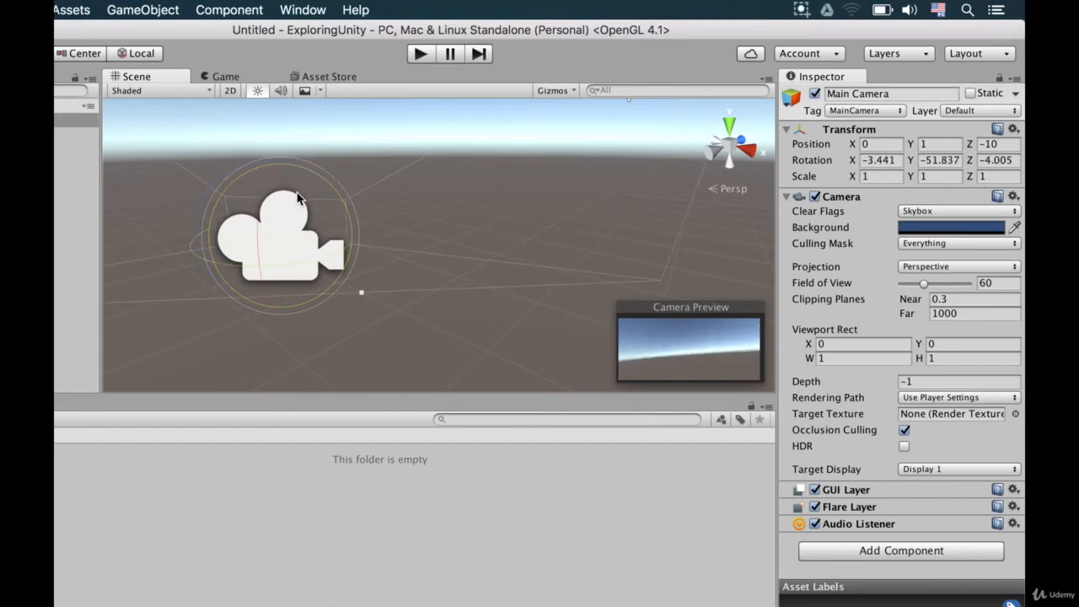
key("super+z")
left_click_drag(282, 261, 233, 264)
mouse_move(198, 208)
left_mouse_down()
mouse_move(192, 228)
mouse_move(216, 214)
left_mouse_up()
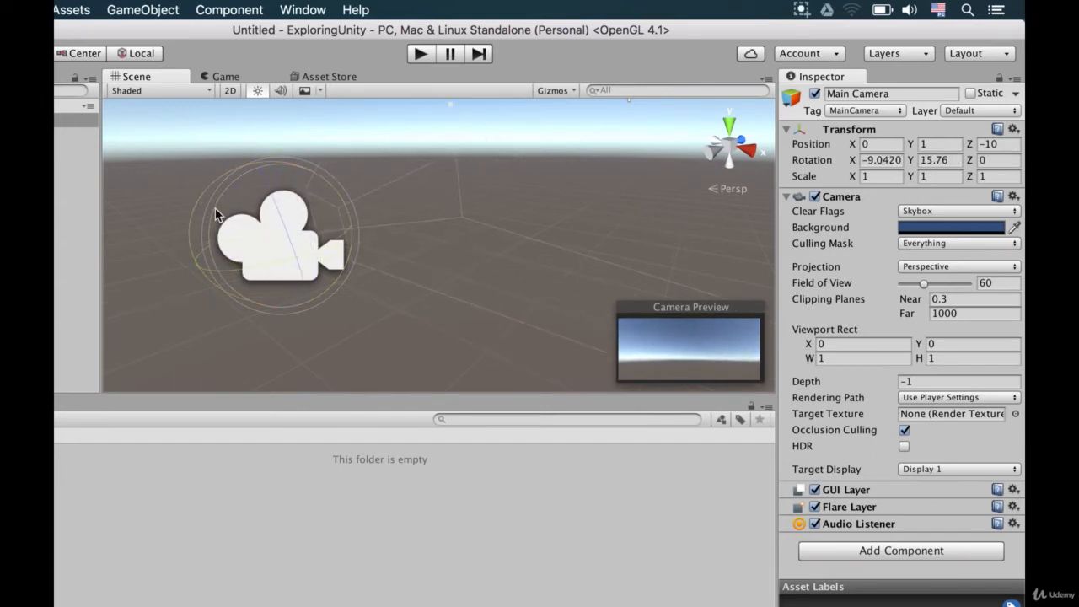
key("super+z")
key("super+z")
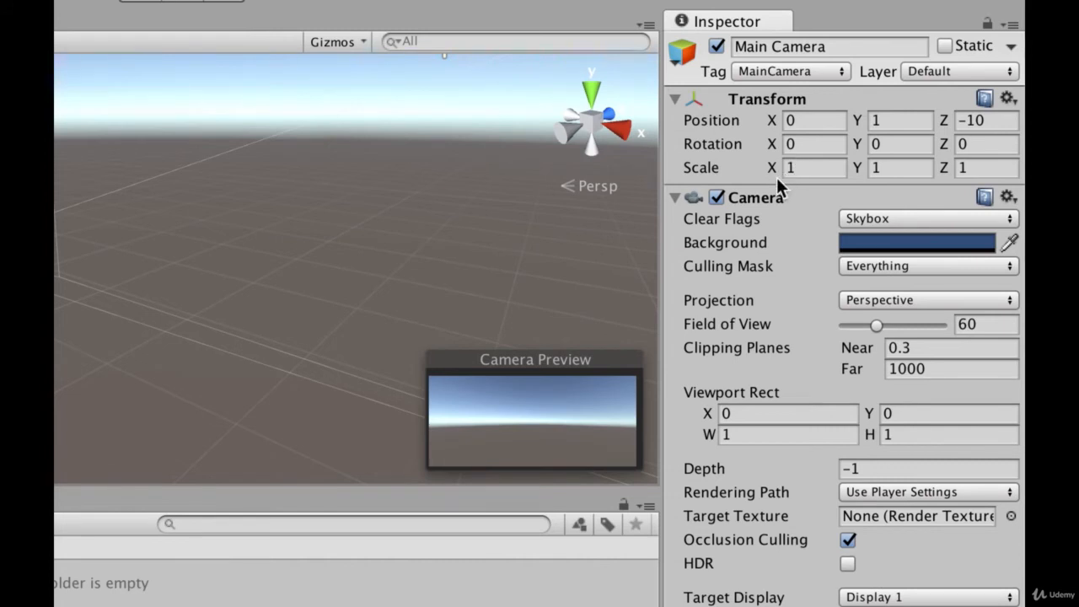
Try changing the Main Camera's X scale in its Transform, and undo the change
left_click(791, 168)
left_click(902, 167)
left_click(961, 167)
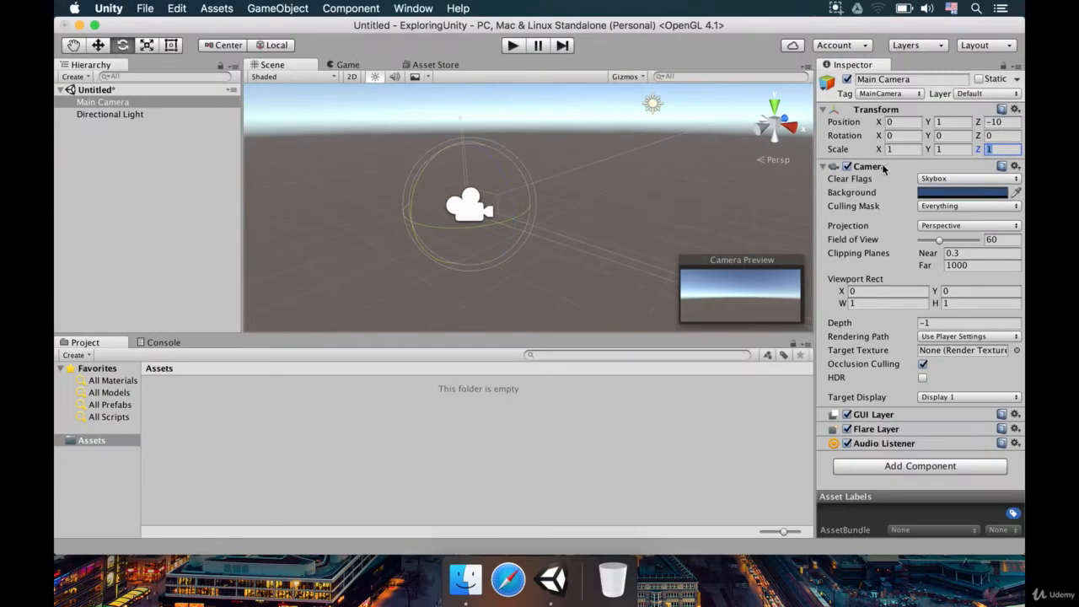
left_click_drag(877, 152, 1021, 155)
key("super+z")
key("super+z")
key("super+z")
key("super+z")
key("super+z")
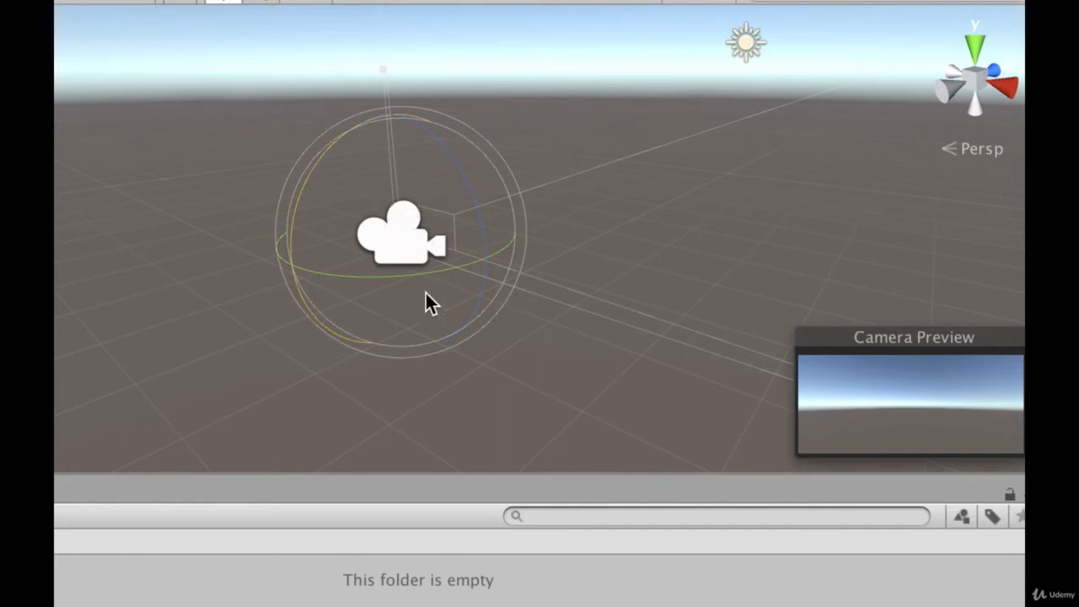
Select the Main Camera and the Directional Light in turn in the Scene view, and clear the selection
left_click(265, 127)
left_click(397, 253)
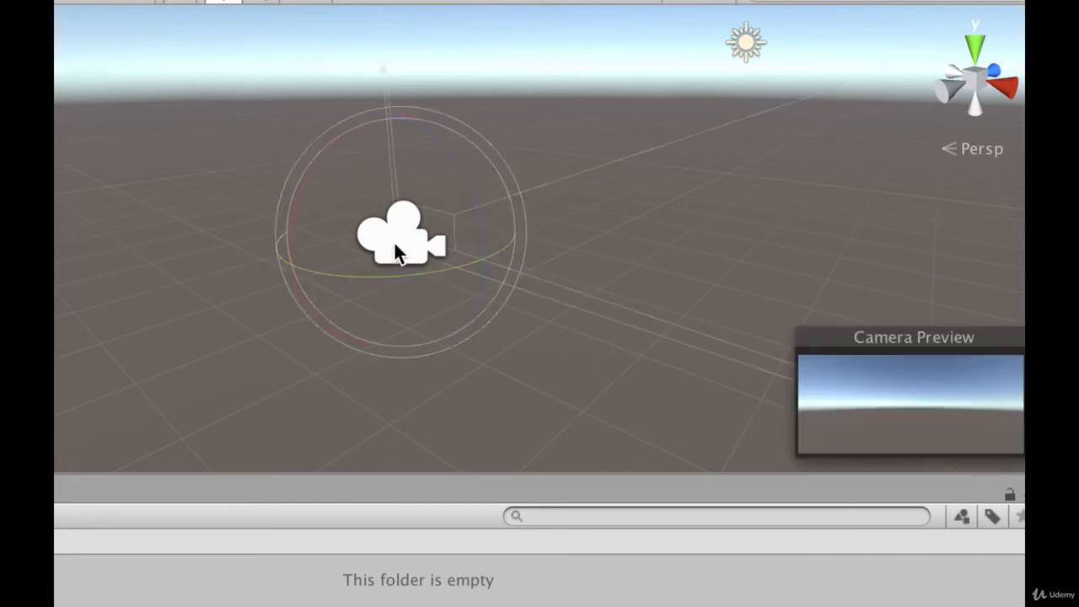
left_click(745, 44)
left_click(681, 269)
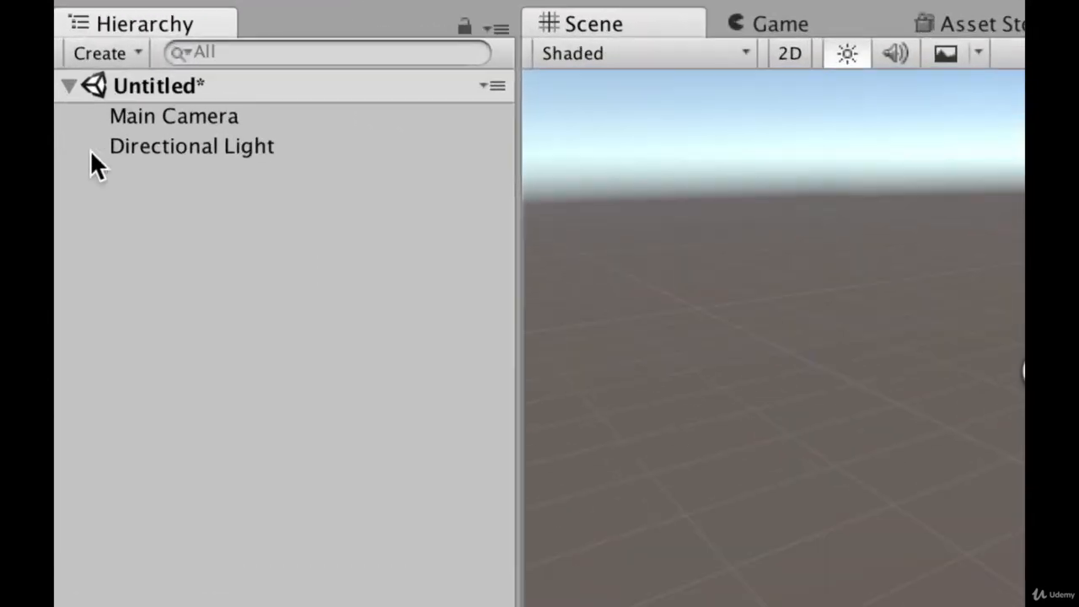
Create an empty GameObject in the Hierarchy and delete it again
right_click(131, 241)
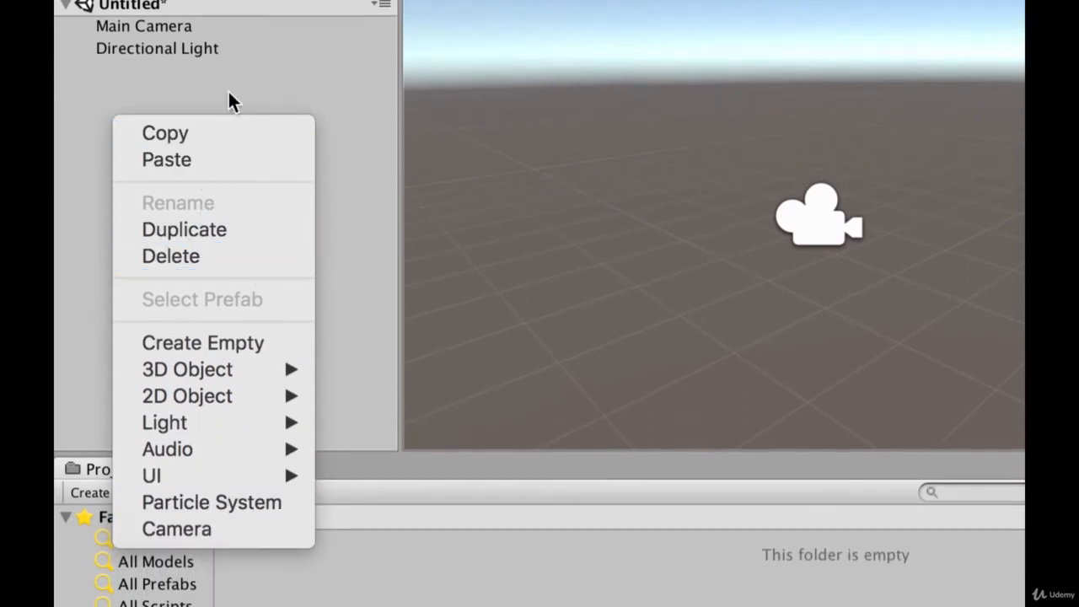
left_click(201, 337)
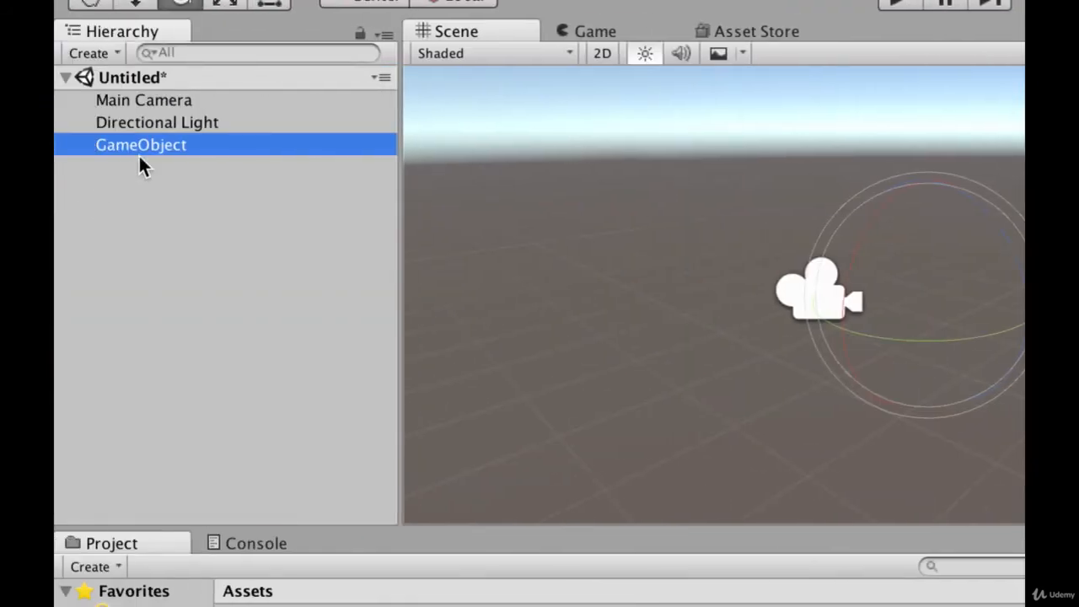
right_click(141, 150)
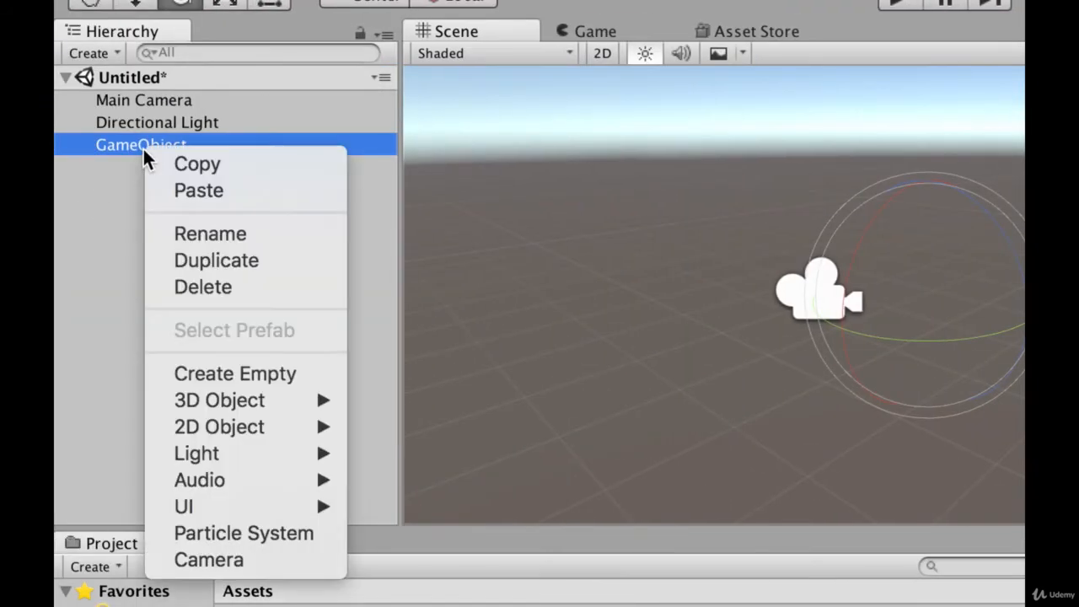
left_click(213, 296)
Browse the object types that can be created in the scene, and add a 3D Cube
right_click(175, 239)
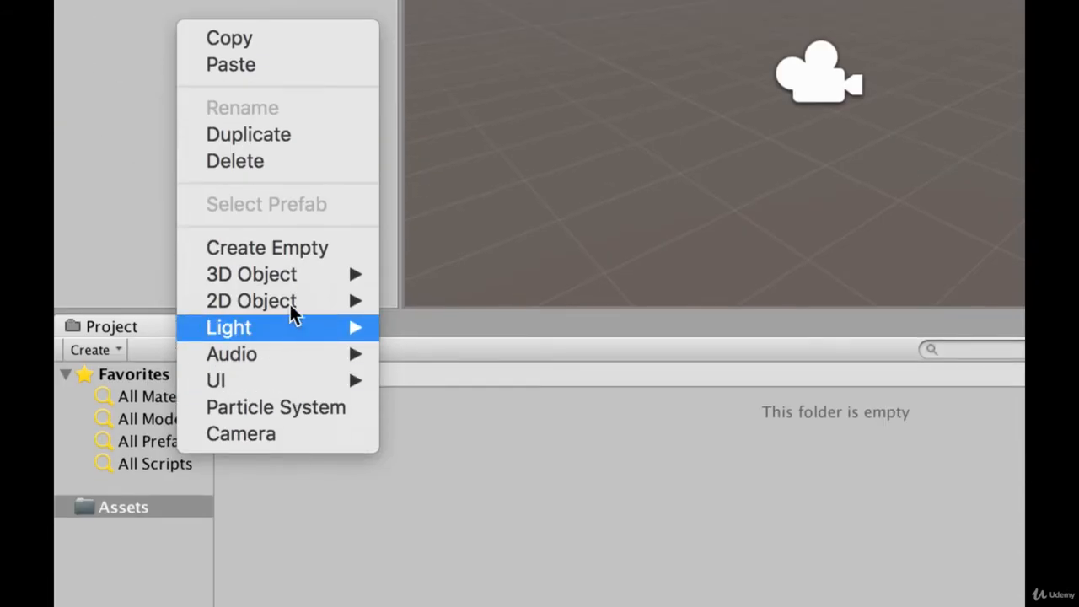
mouse_move(289, 491)
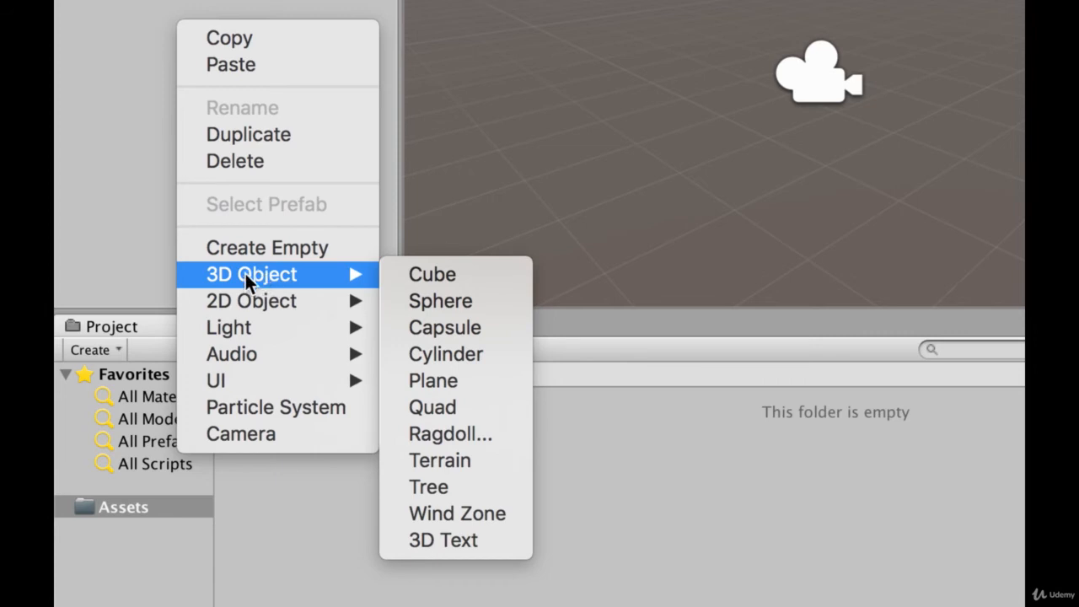
mouse_move(270, 351)
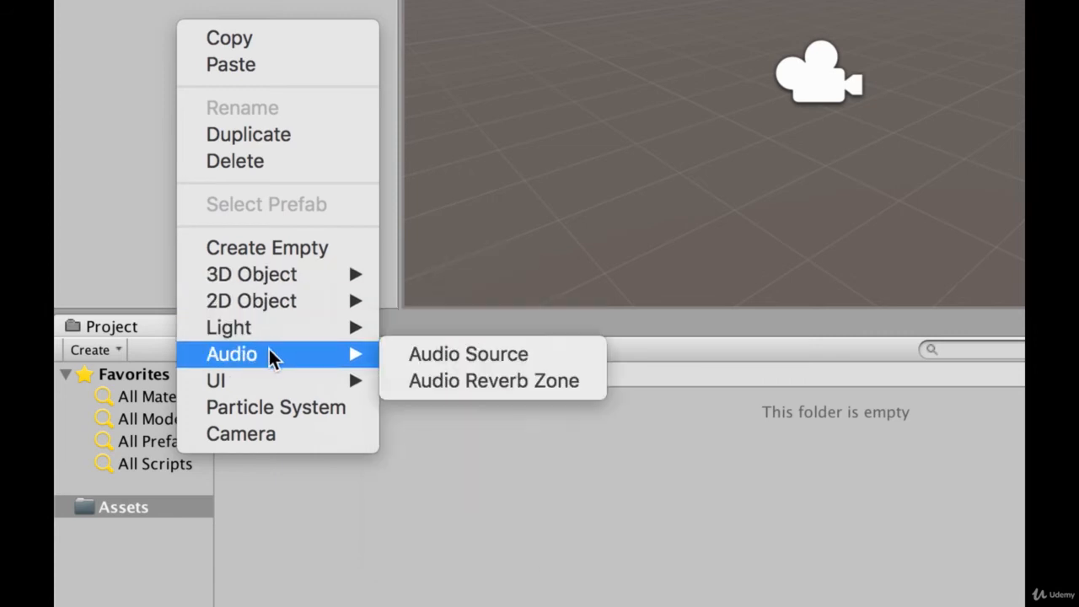
mouse_move(265, 383)
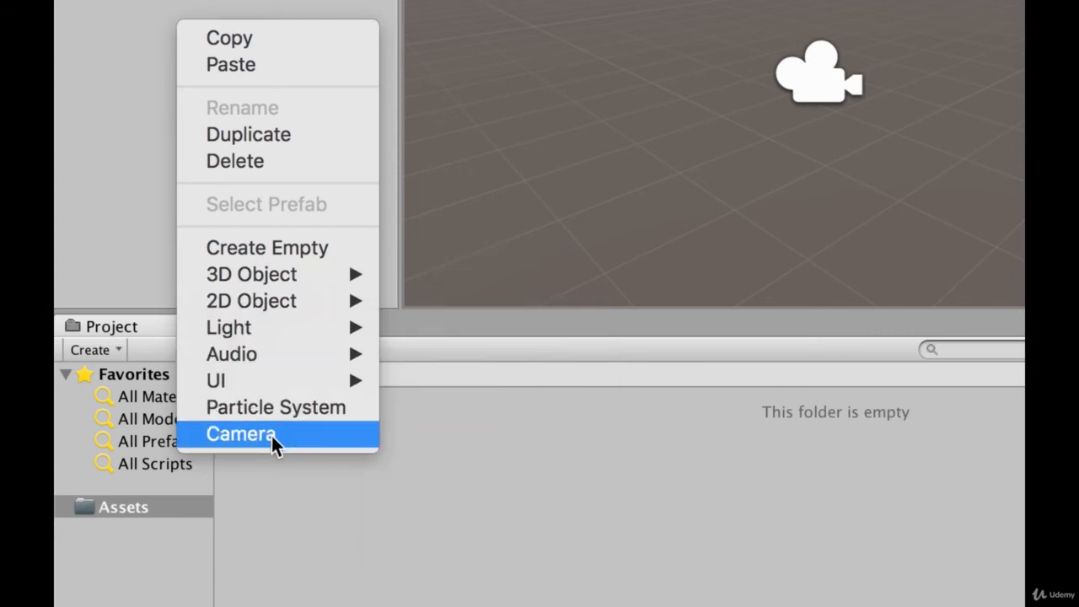
mouse_move(287, 270)
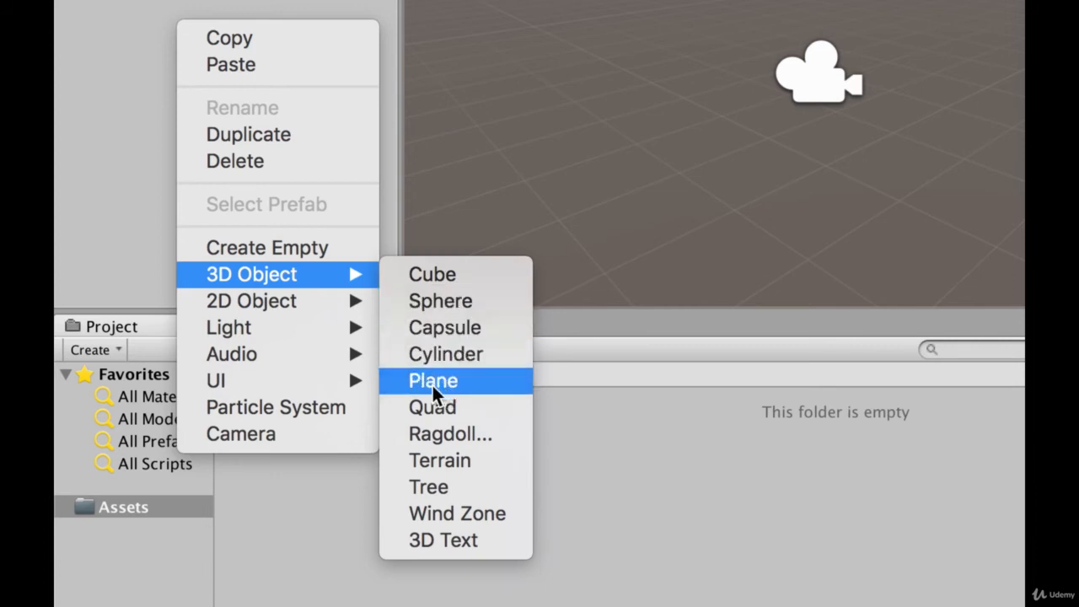
left_click(434, 281)
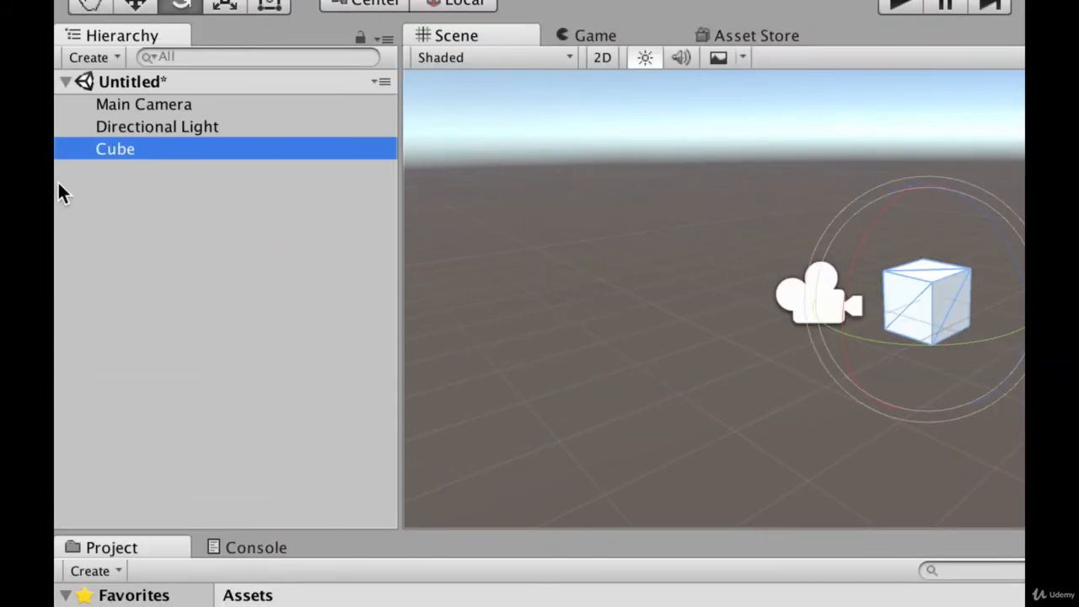
Select the Cube and collapse its Mesh Filter, Box Collider and Mesh Renderer components
left_click(92, 151)
left_click(122, 173)
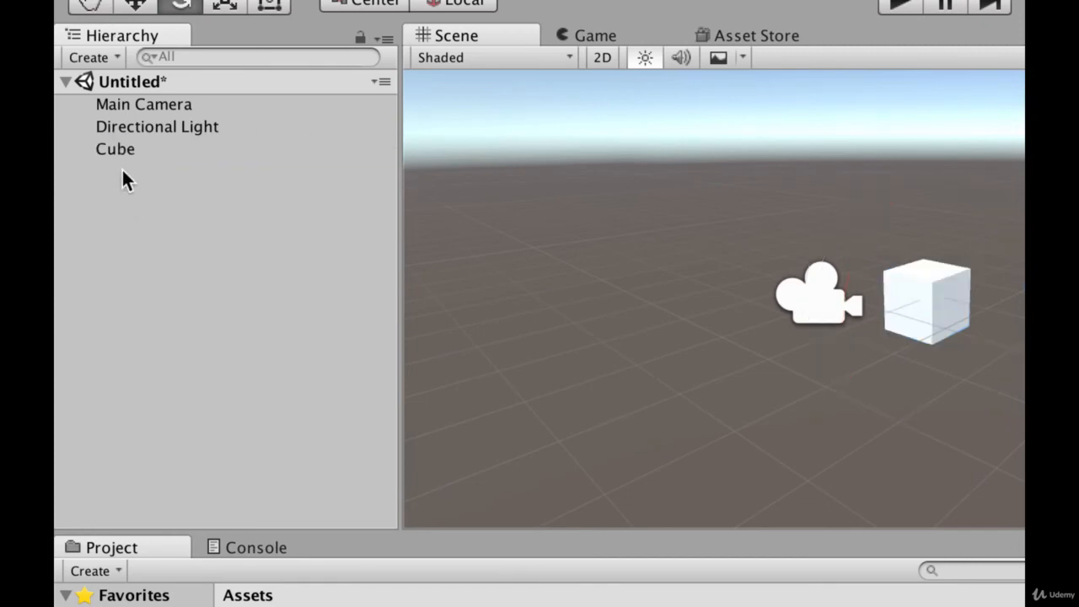
left_click(122, 151)
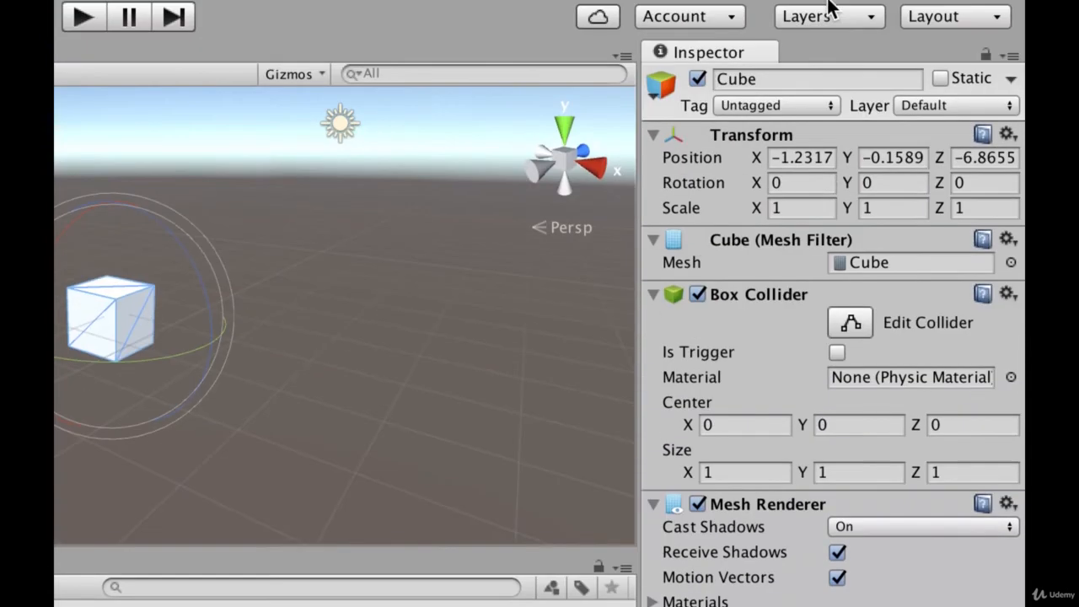
left_click(652, 277)
left_click(652, 320)
left_click(653, 239)
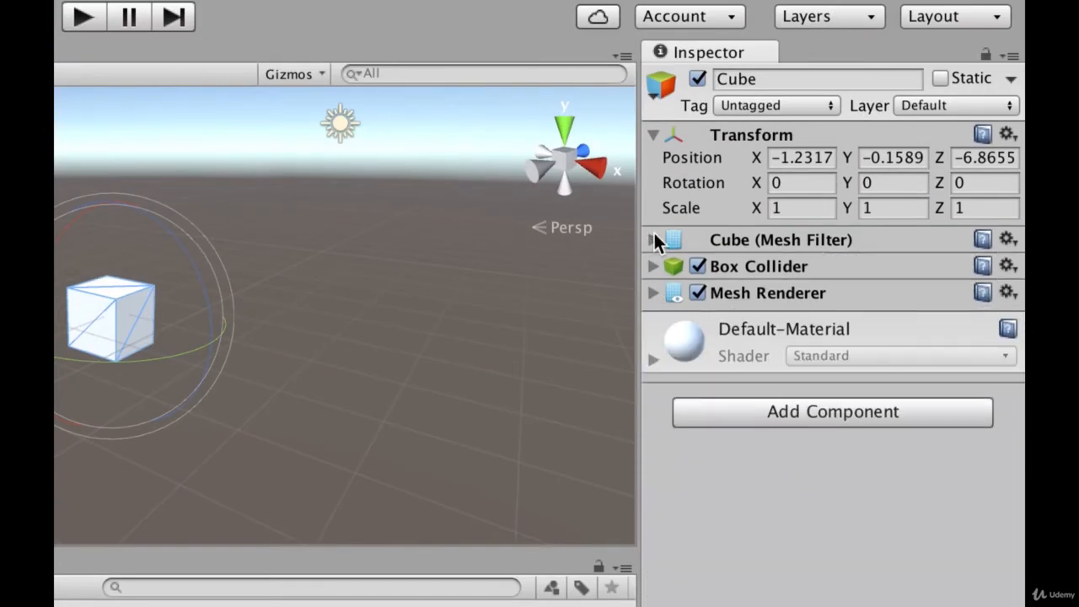
Set the Cube's position to X 0, Y 0, Z 0 and frame the Cube in the Scene view
left_click(774, 160)
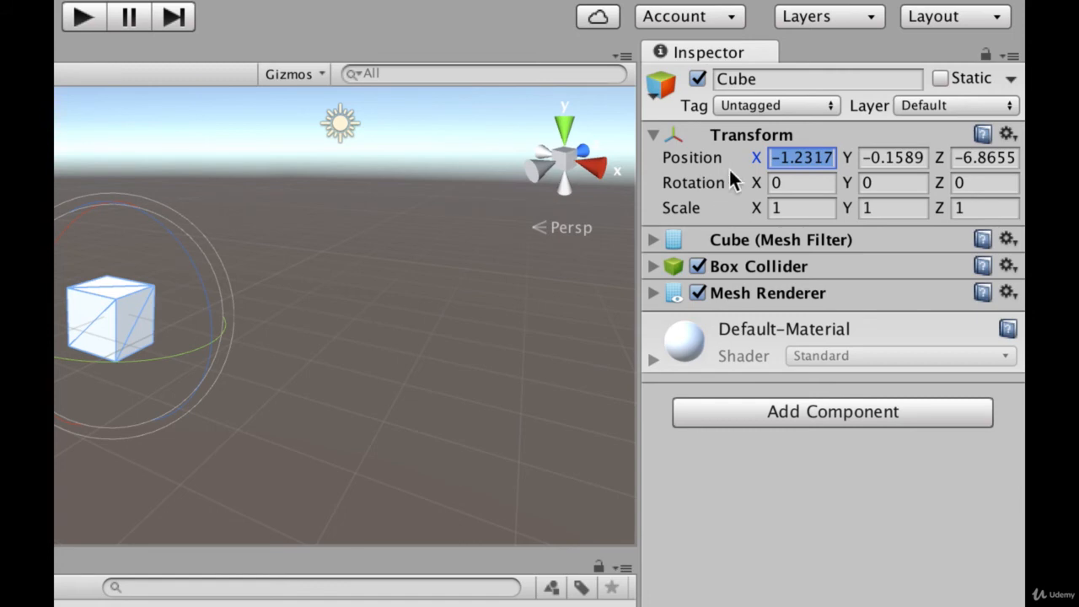
type("0")
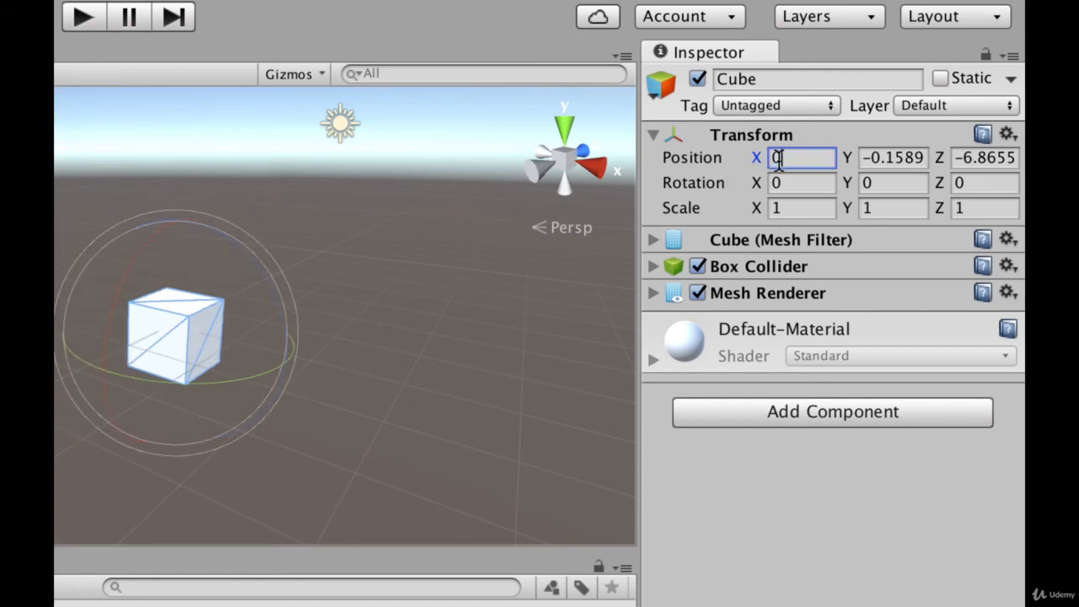
key("Tab")
type("0")
key("Tab")
type("0")
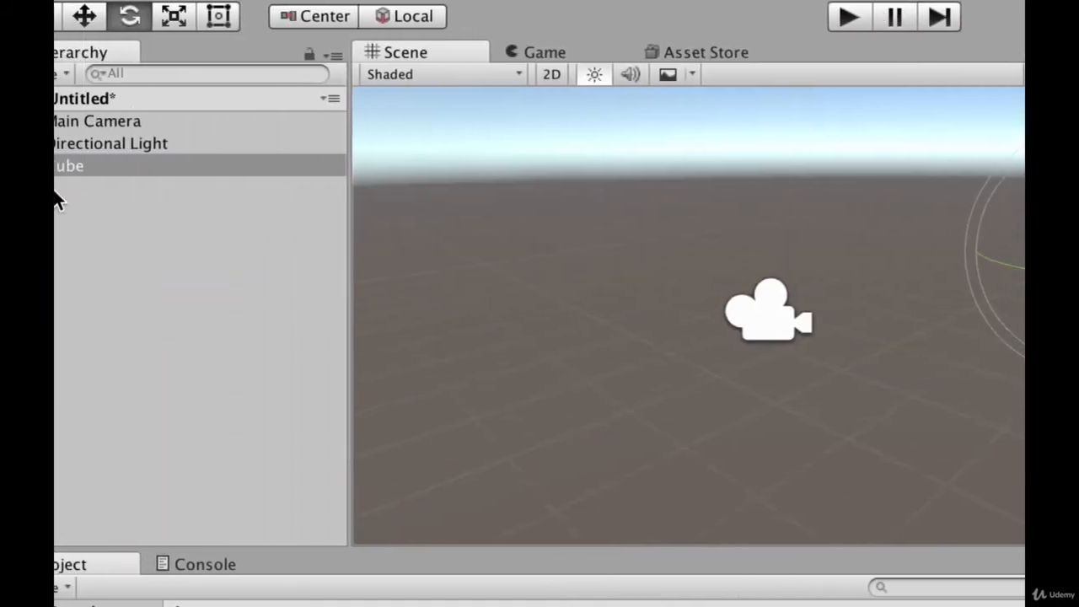
double_click(113, 166)
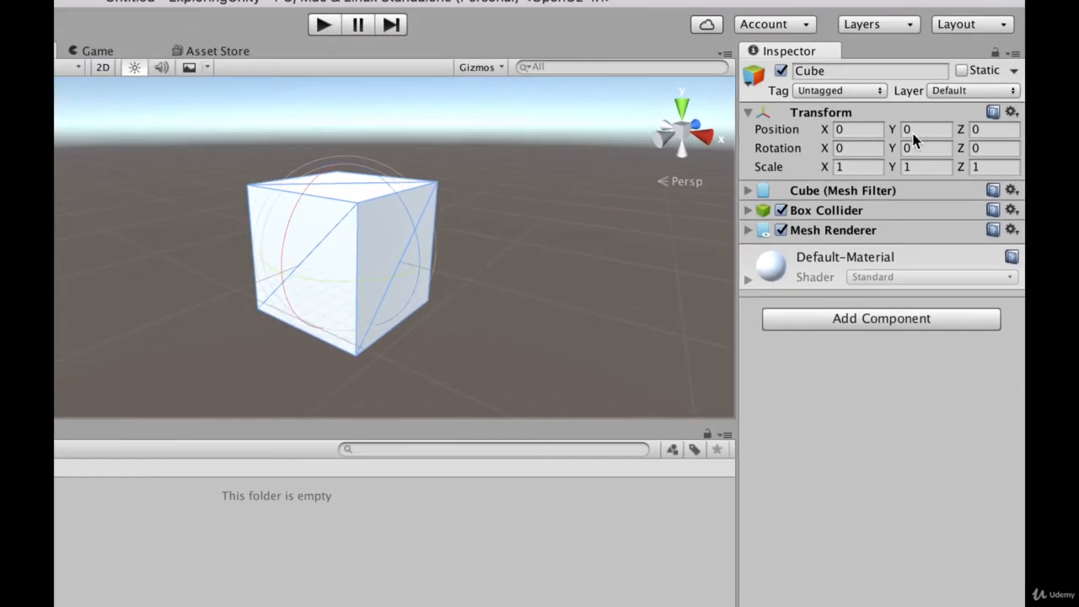
Try changing the Cube's rotation values on the X, Y and Z axes one at a time, undoing each change
left_click_drag(828, 153, 1020, 162)
key("super+z")
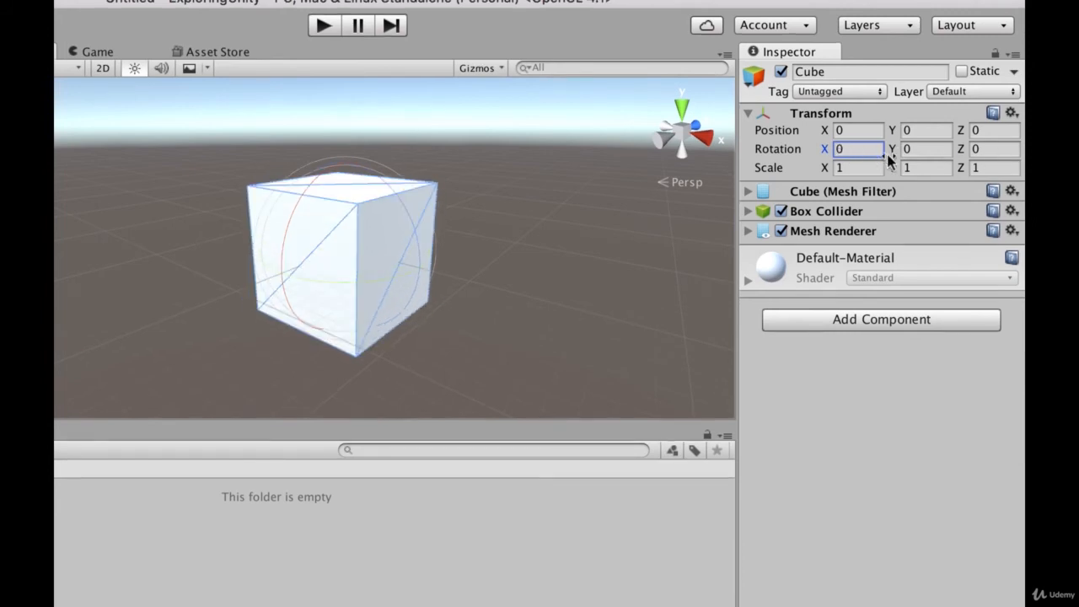
left_click_drag(891, 150, 784, 150)
key("super+z")
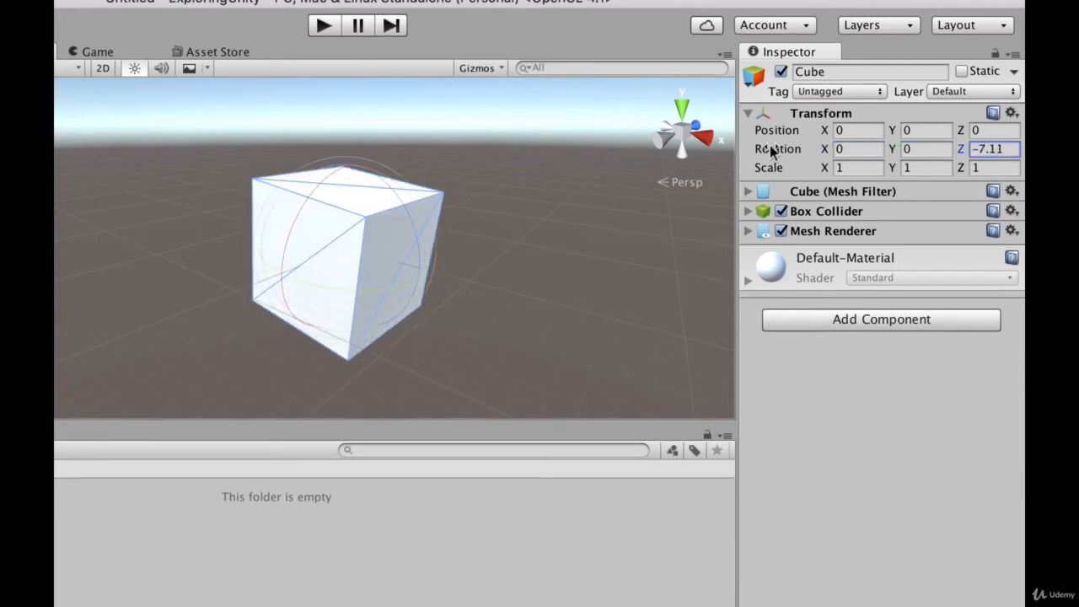
key("super+z")
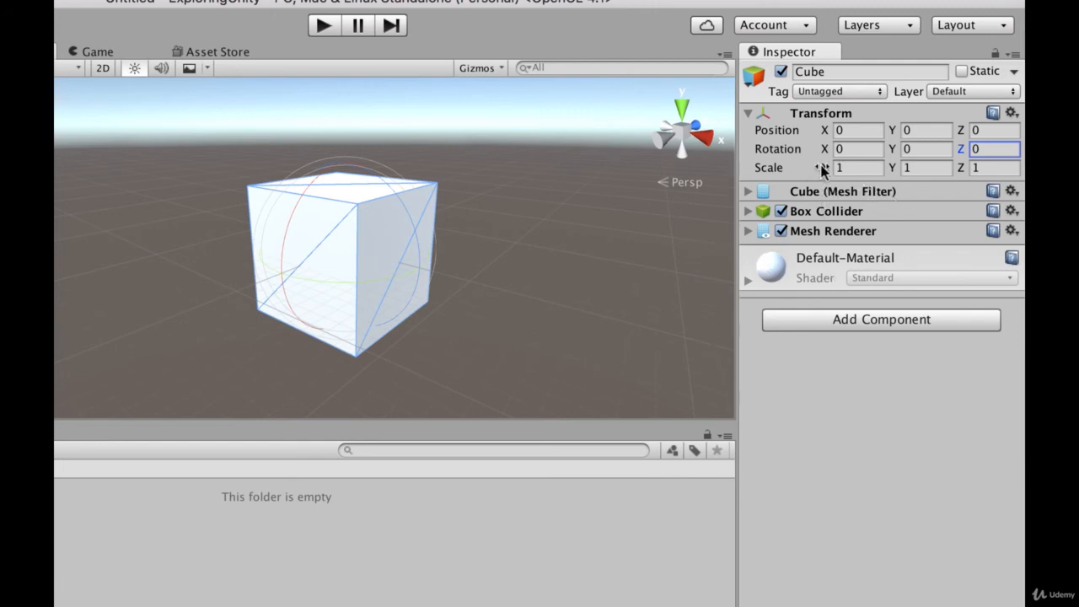
Try changing the Cube's scale values one at a time, with X about 2.59 and Z about 4.09, and undo every change
left_click_drag(820, 166, 798, 182)
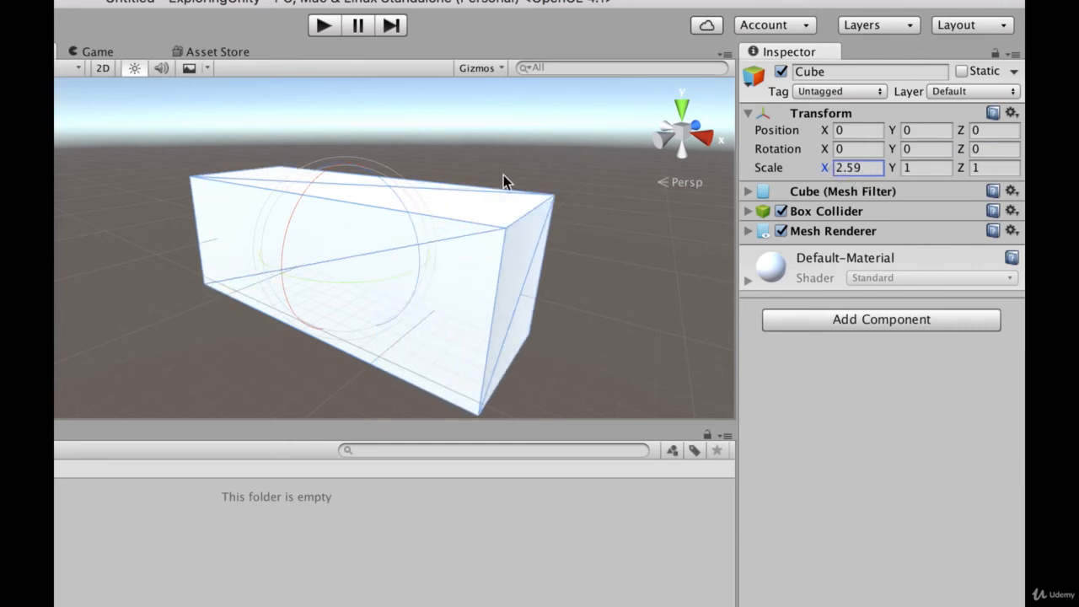
left_click_drag(831, 168, 726, 194)
key("super+z")
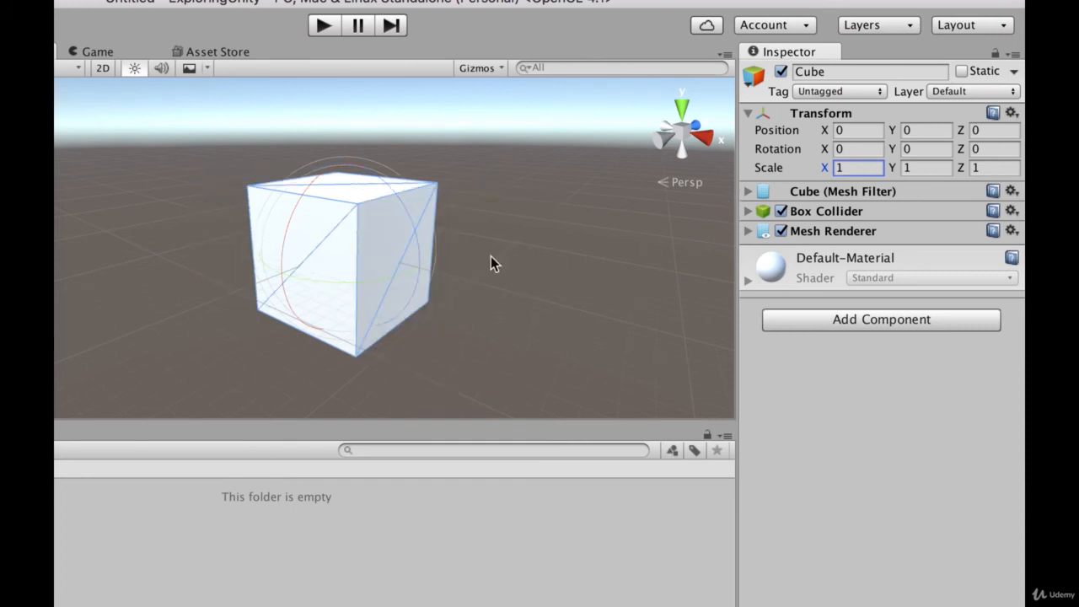
mouse_move(891, 169)
left_mouse_down()
mouse_move(923, 168)
mouse_move(887, 169)
left_mouse_up()
key("super+z")
left_click_drag(963, 169, 1042, 172)
key("super+z")
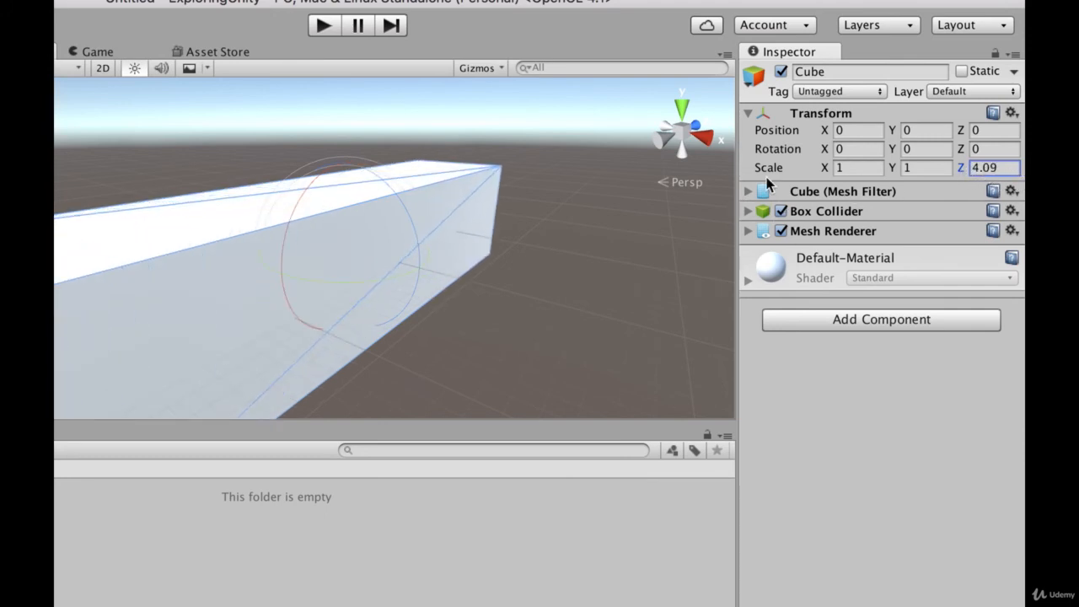
left_click_drag(969, 169, 979, 169)
key("super+z")
key("super+z")
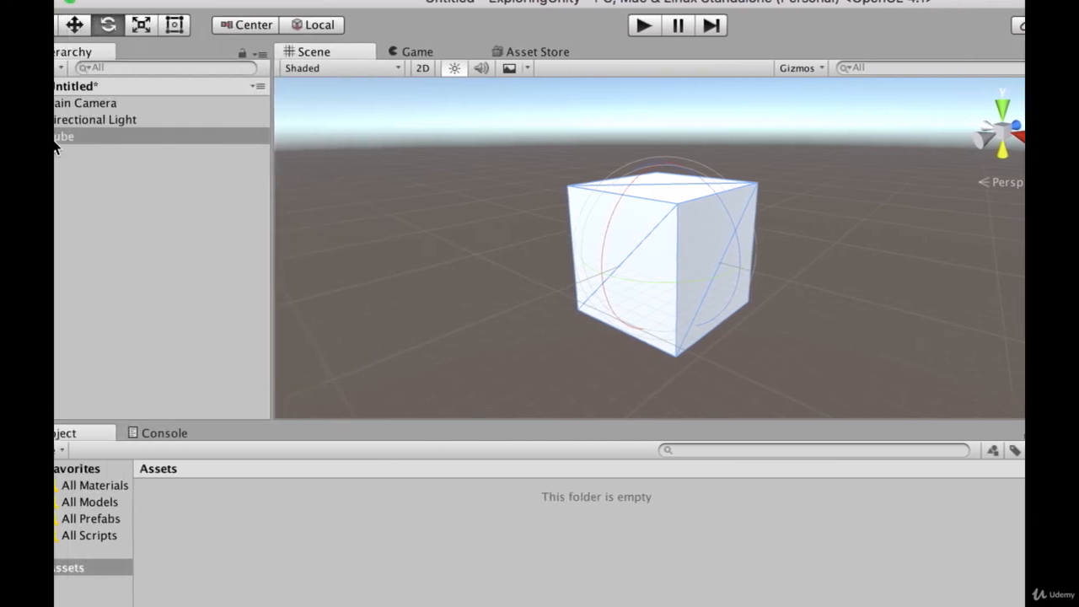
Compare the Scale and Move tool handles on the Cube, and leave the Scale tool active
left_click(193, 28)
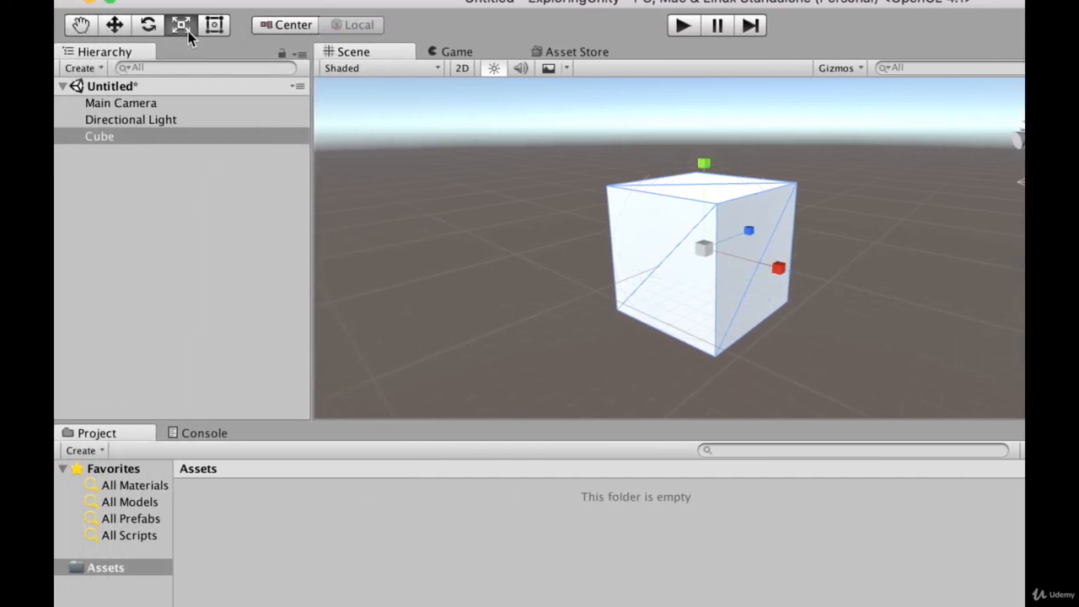
left_click(114, 25)
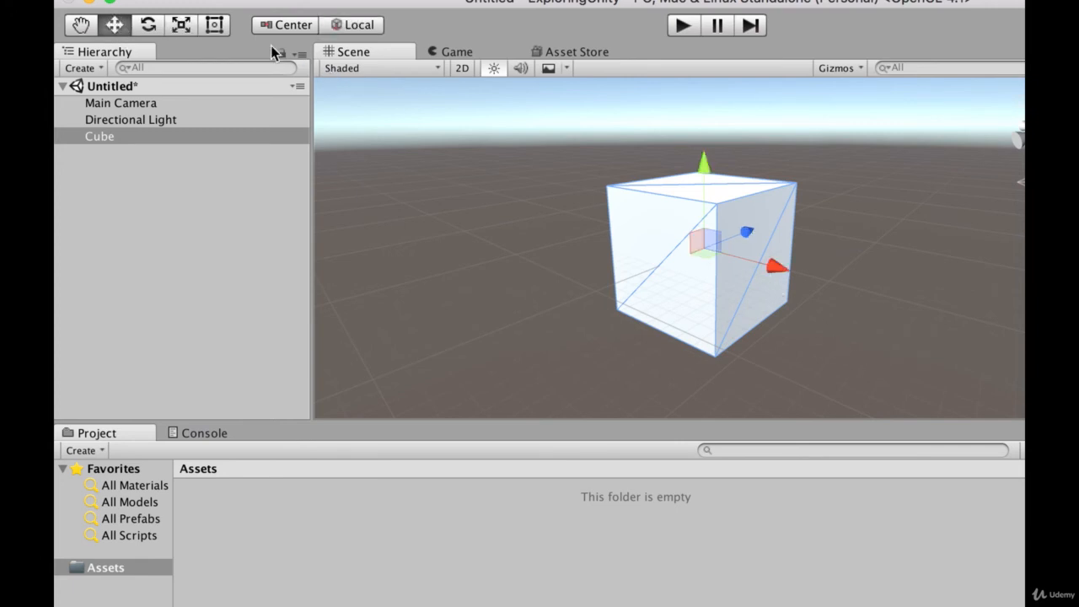
left_click(182, 26)
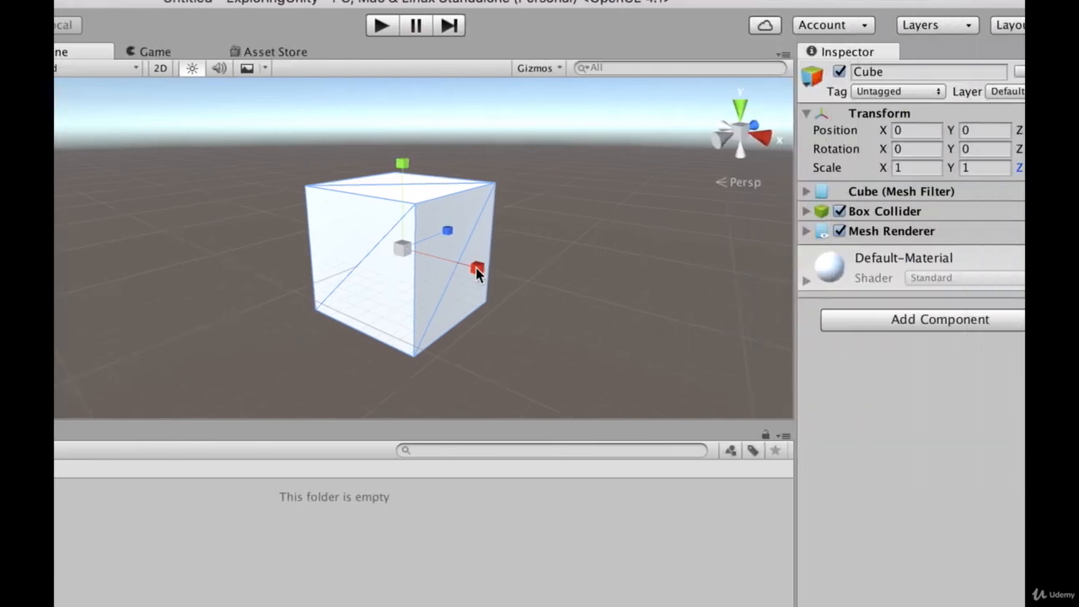
Try stretching the Cube along its X, Y and Z axes with the Scale tool's handles, undoing each stretch
left_click_drag(416, 274, 455, 292)
key("super+z")
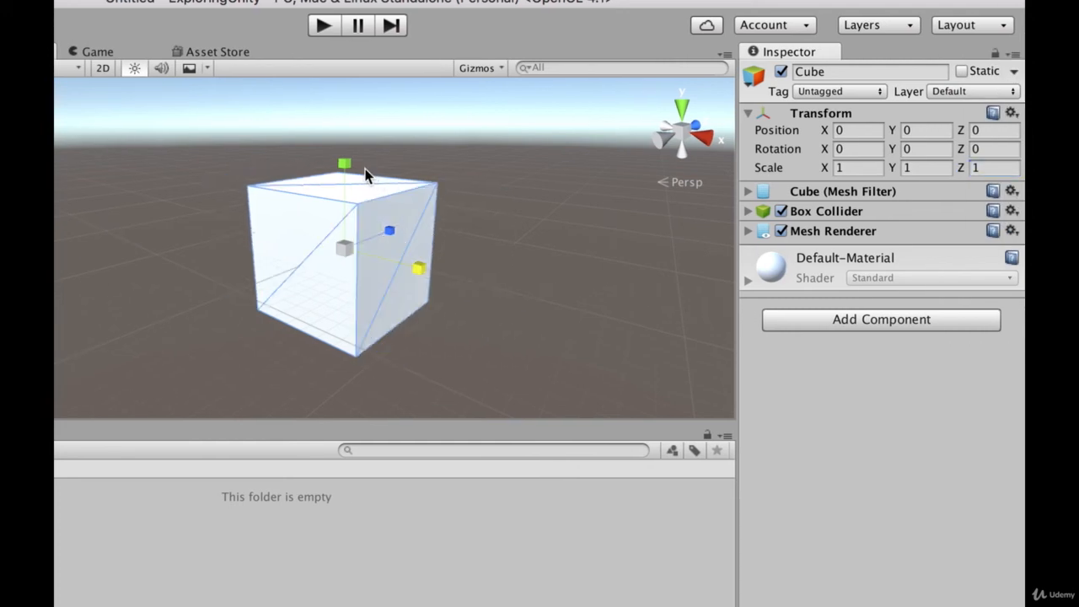
left_click_drag(346, 167, 349, 137)
key("super+z")
left_click_drag(391, 232, 448, 217)
key("super+z")
Try scaling the Cube uniformly, also after stretching it to about 2.77 along Z, and undo the scale changes
left_click_drag(344, 250, 393, 246)
left_click_drag(397, 240, 450, 229)
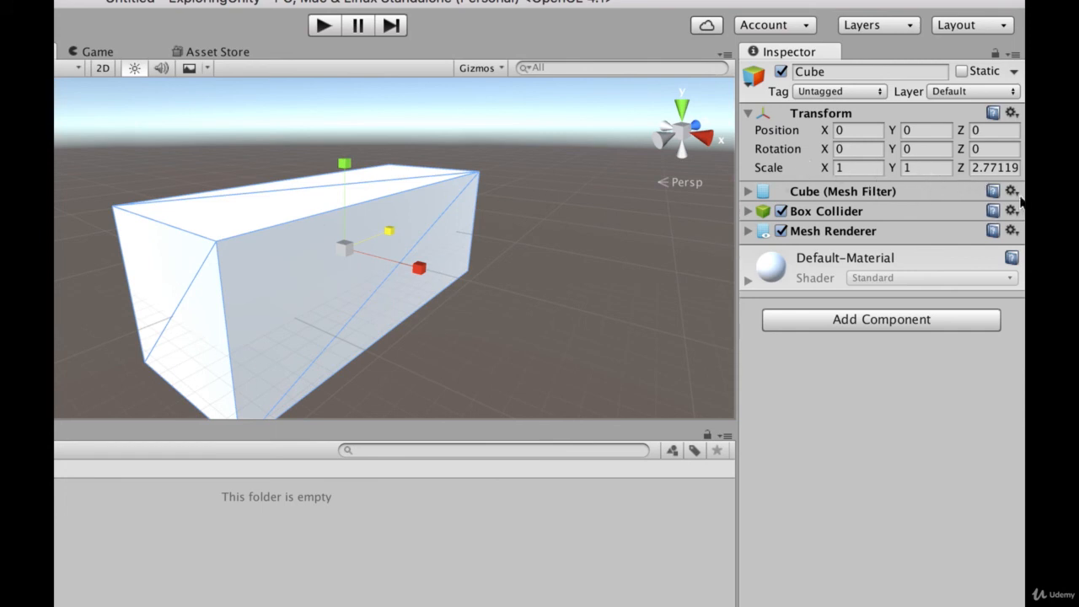
left_click_drag(347, 258, 348, 284)
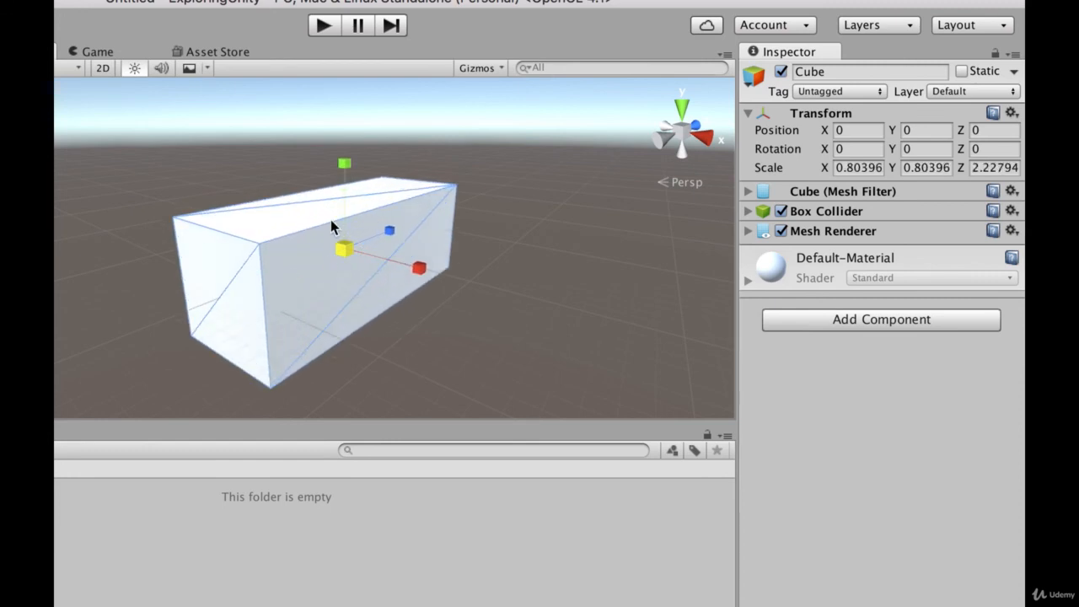
key("super+z")
key("super+z")
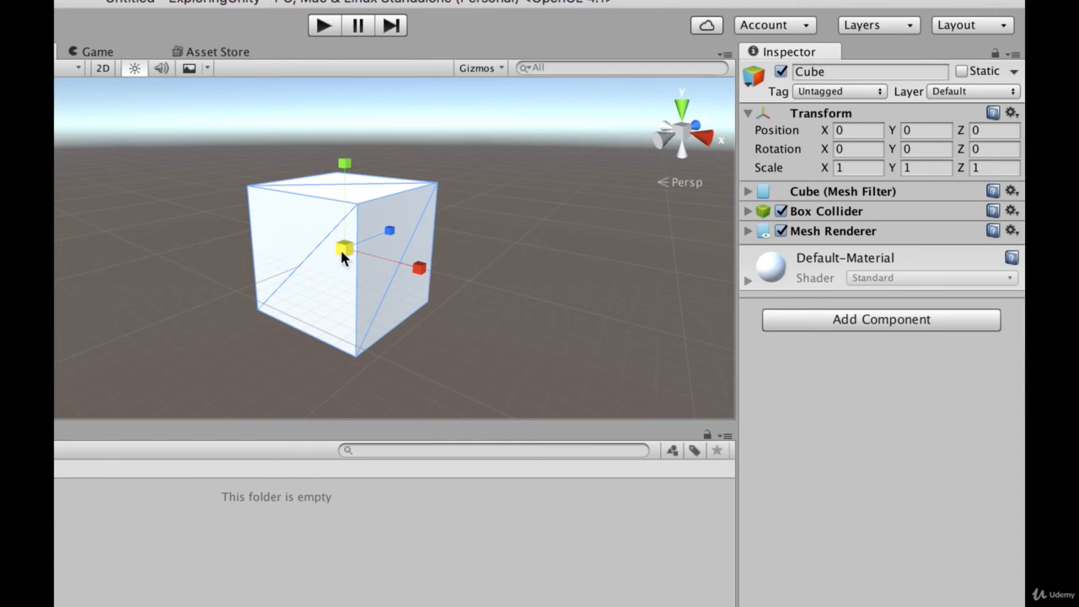
mouse_move(342, 257)
left_mouse_down()
mouse_move(330, 255)
mouse_move(331, 268)
left_mouse_up()
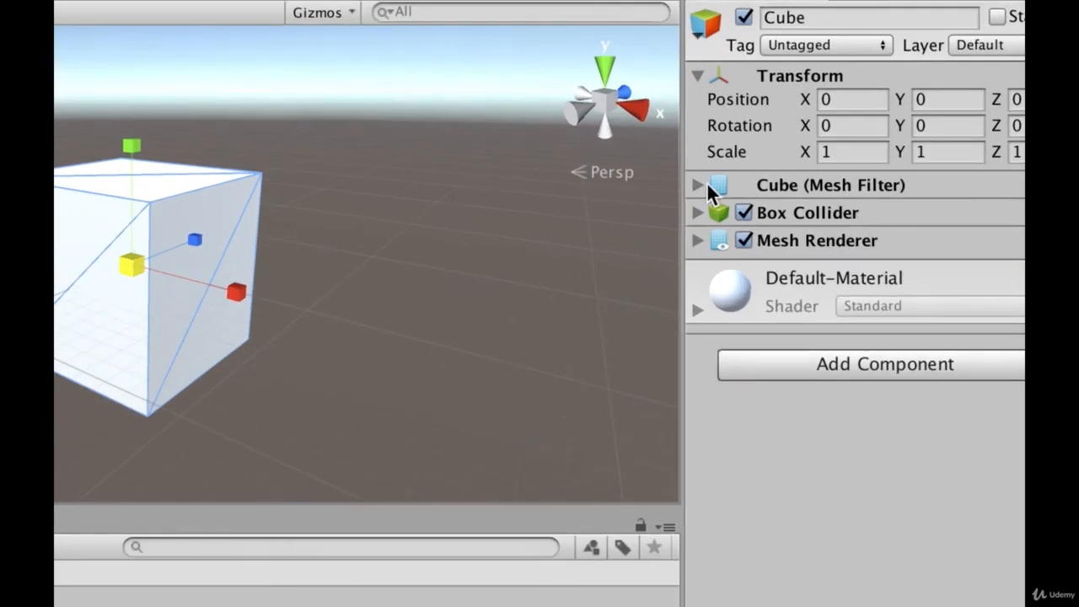
Expand the Cube's Mesh Filter, Box Collider and Mesh Renderer components, and turn the Mesh Renderer off and on again
left_click(750, 189)
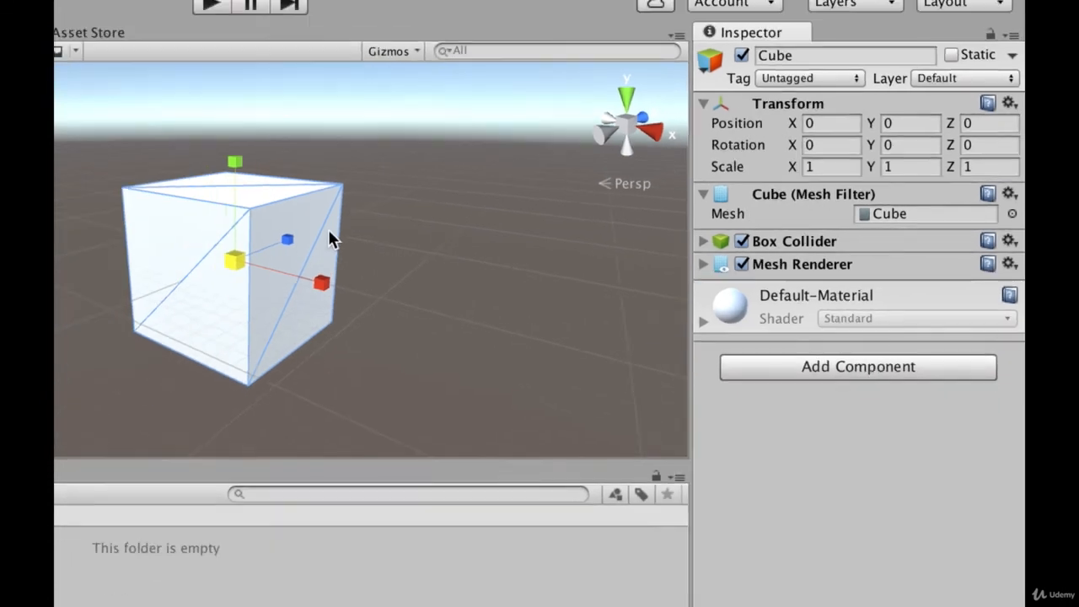
left_click(717, 242)
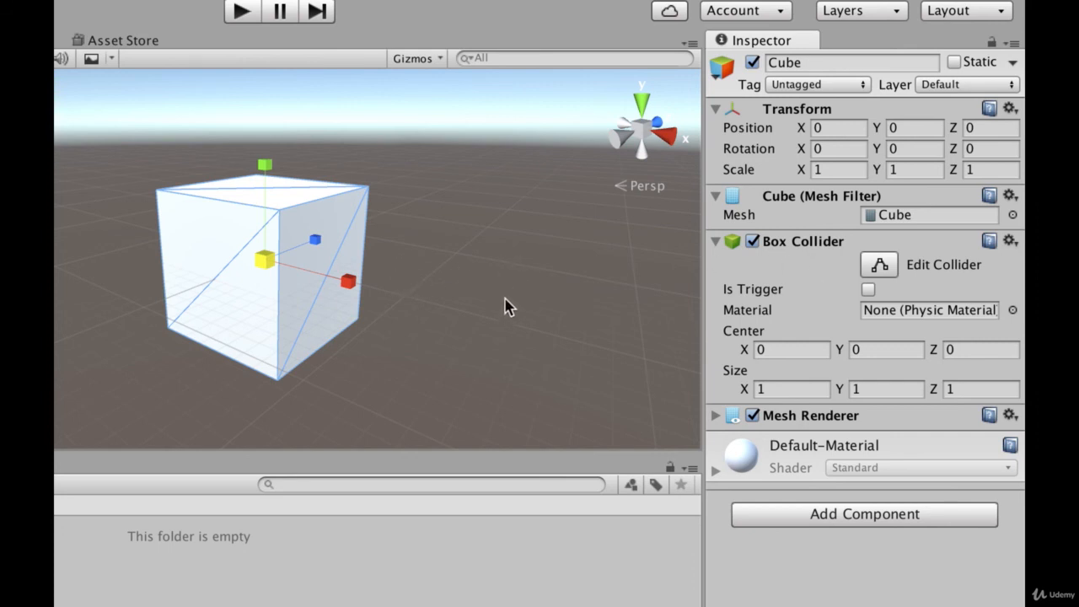
left_click(716, 416)
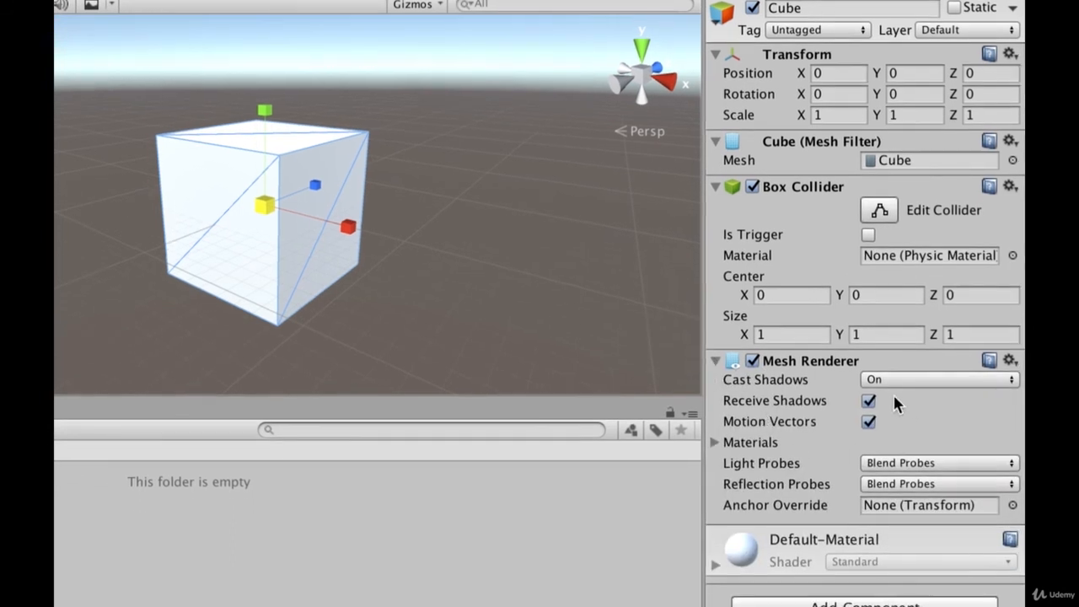
left_click(753, 360)
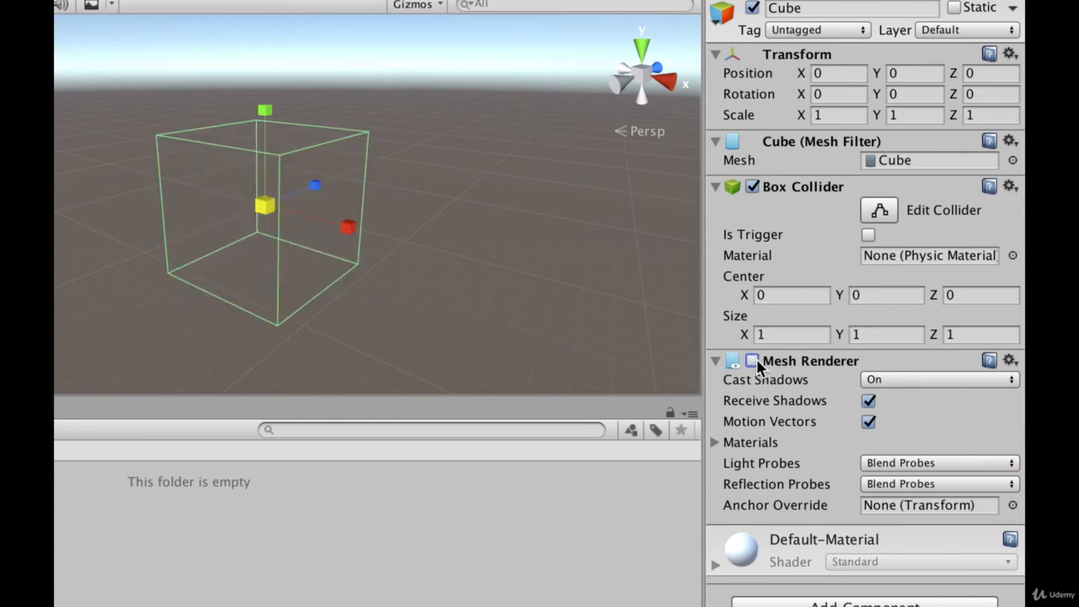
left_click(753, 360)
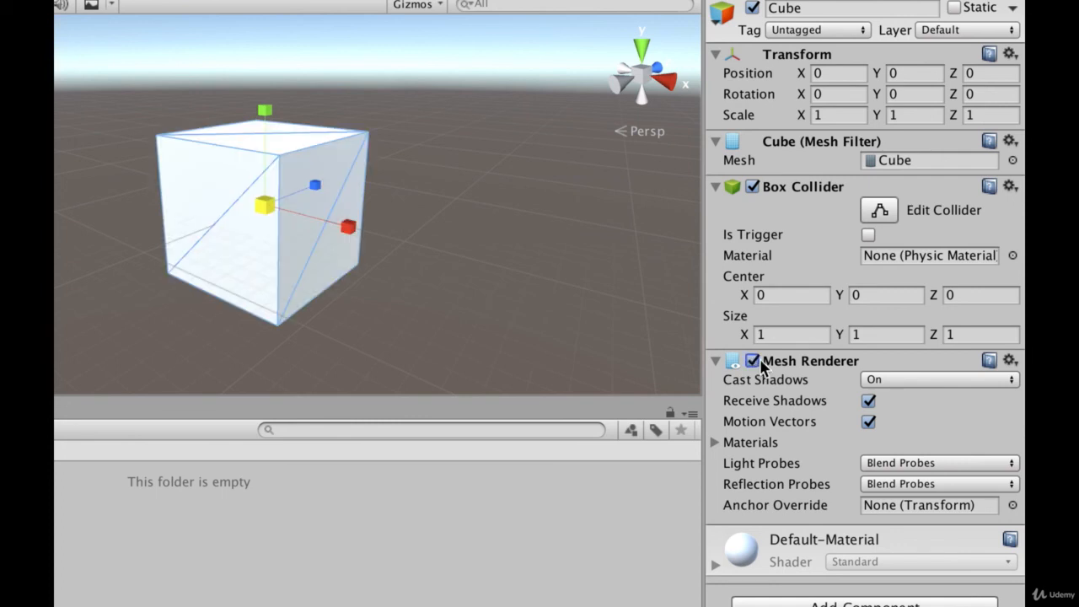